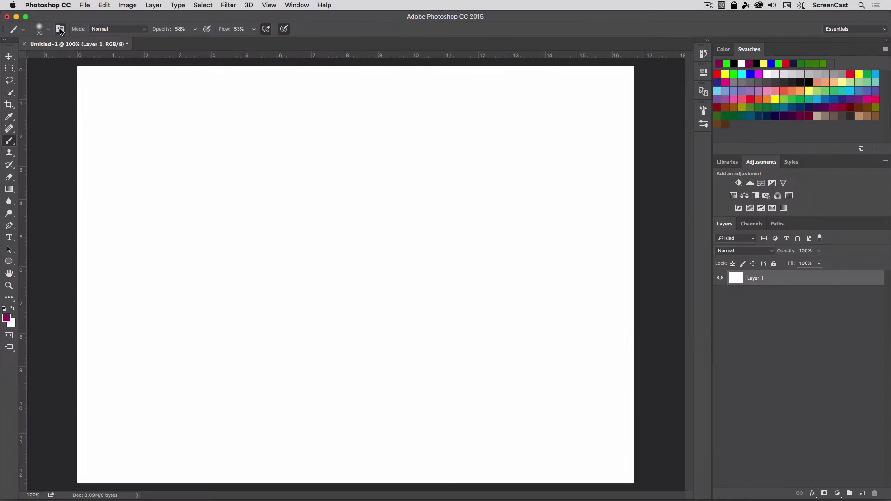
- Open the Brush settings panel and widen it beside the blank canvas
click(59, 27)
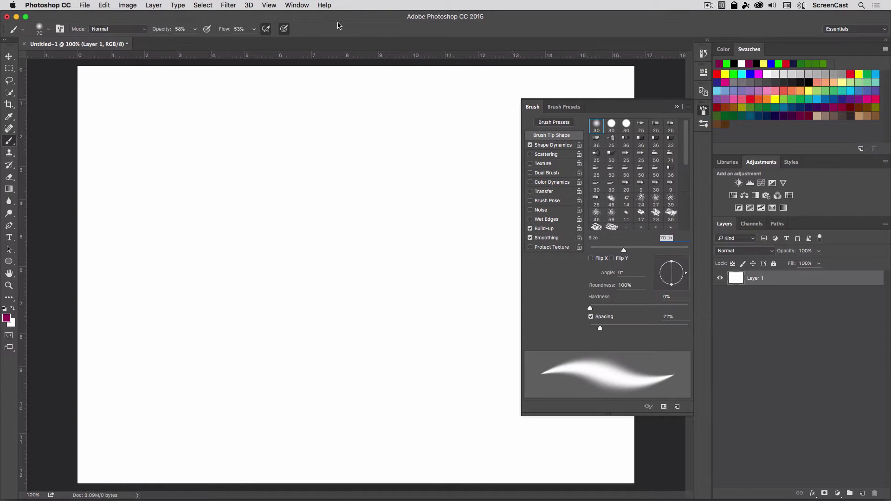
click(274, 5)
mouse_move(308, 4)
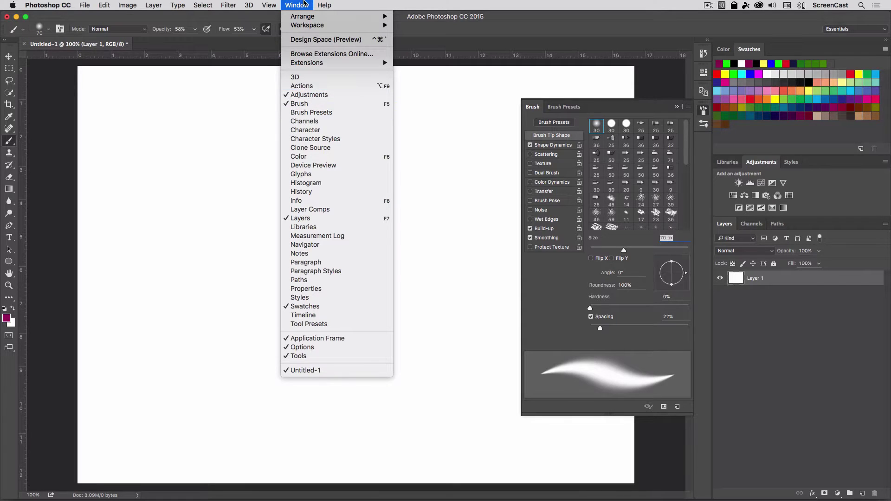
click(305, 4)
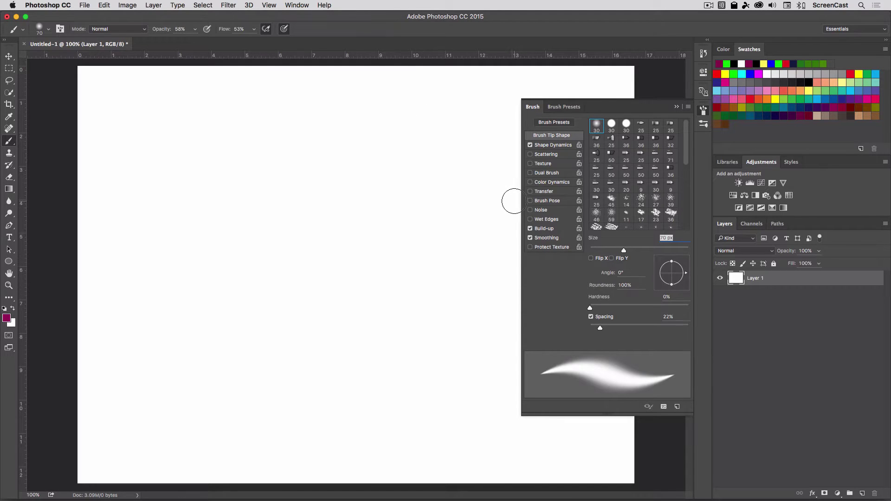
drag(516, 196, 443, 196)
scroll(625, 130, down, 4)
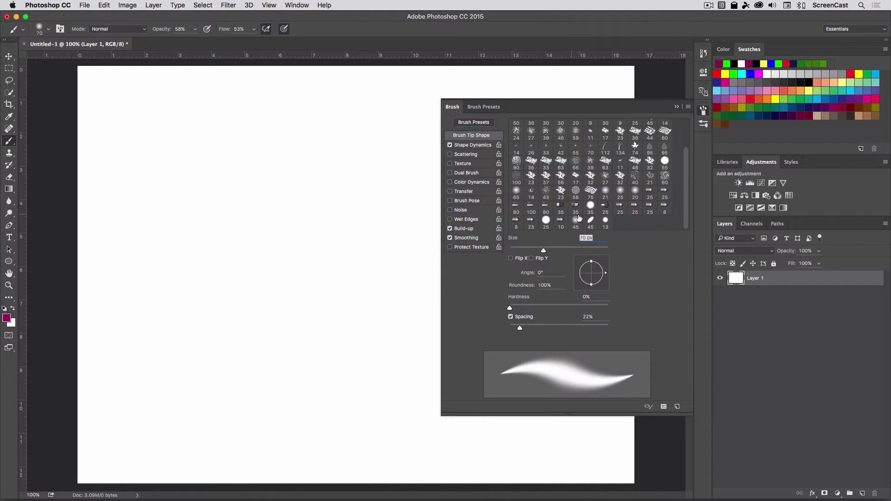
- Check the brush preset picker, then hide and reshow the Brush panel from its dock icon
click(41, 29)
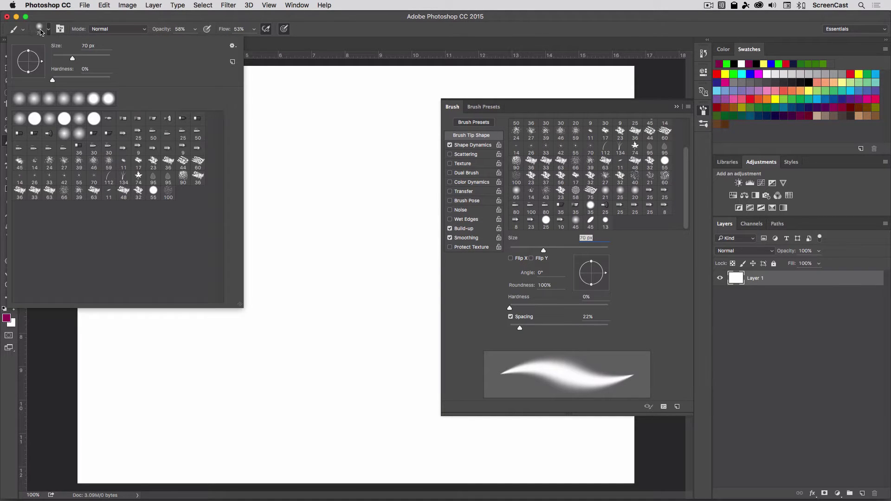
click(40, 31)
click(40, 31)
click(701, 113)
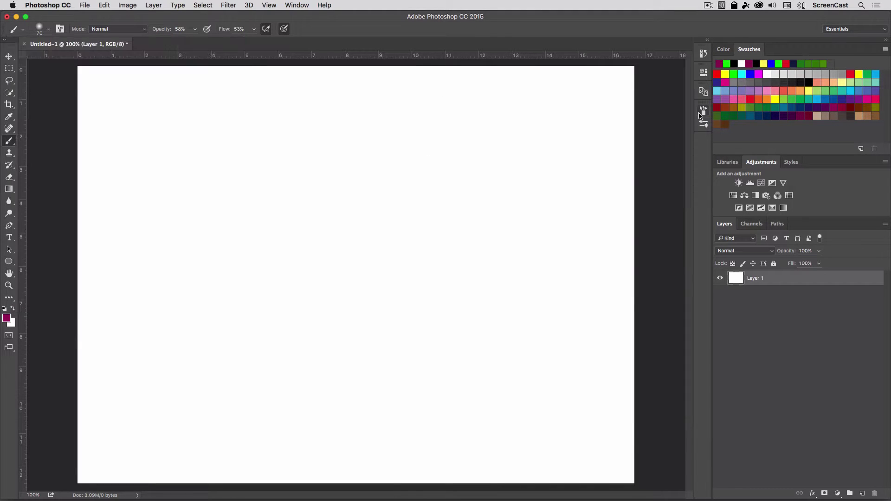
click(703, 112)
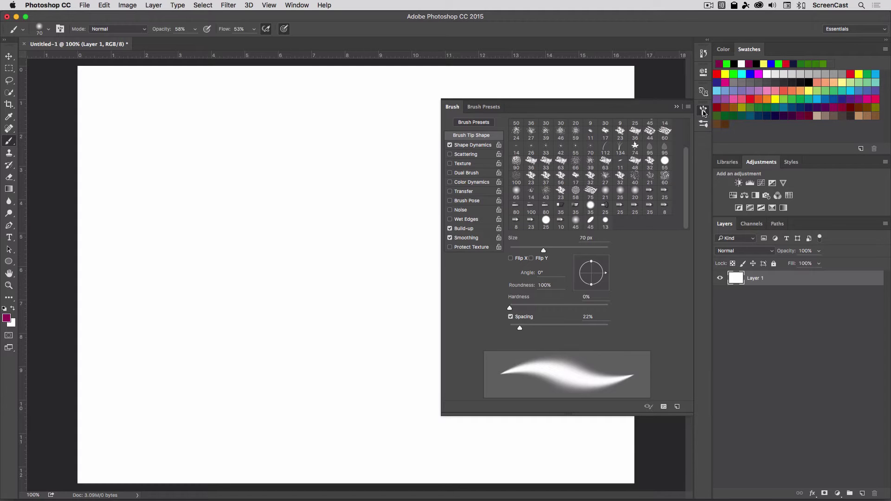
- Choose the hard round 30 px tip and paint three pink test strokes
drag(689, 176, 689, 129)
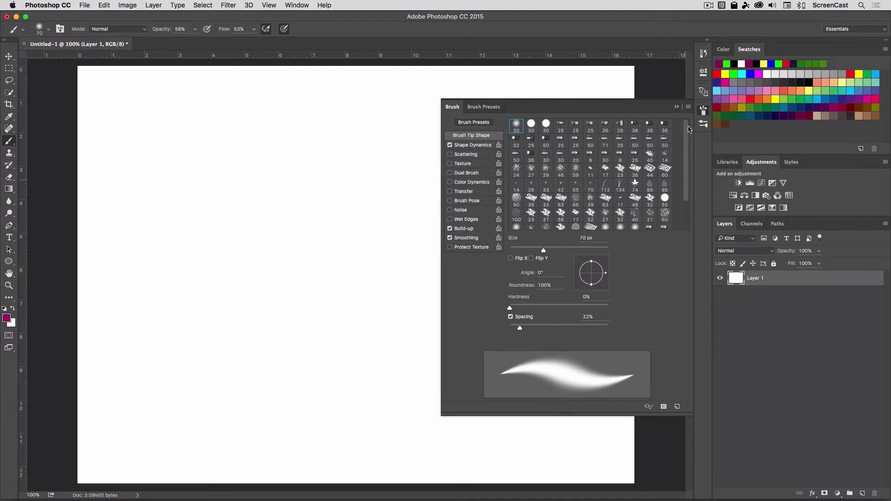
click(531, 126)
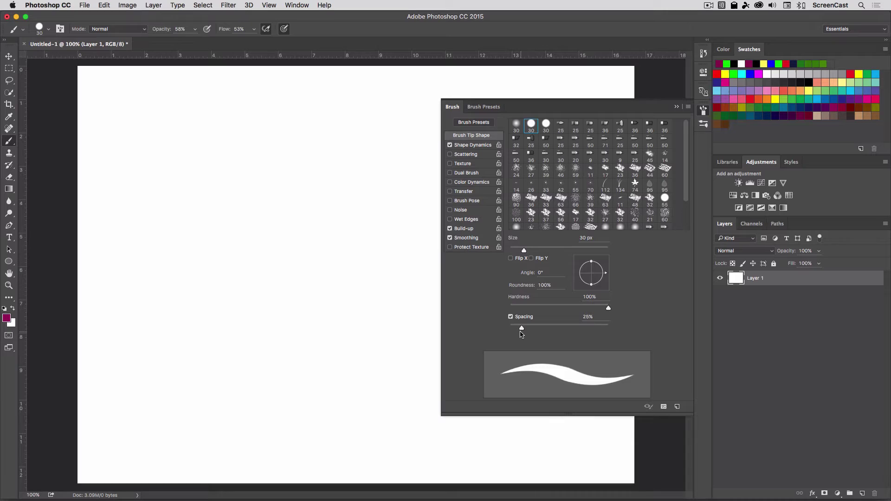
drag(127, 189, 362, 159)
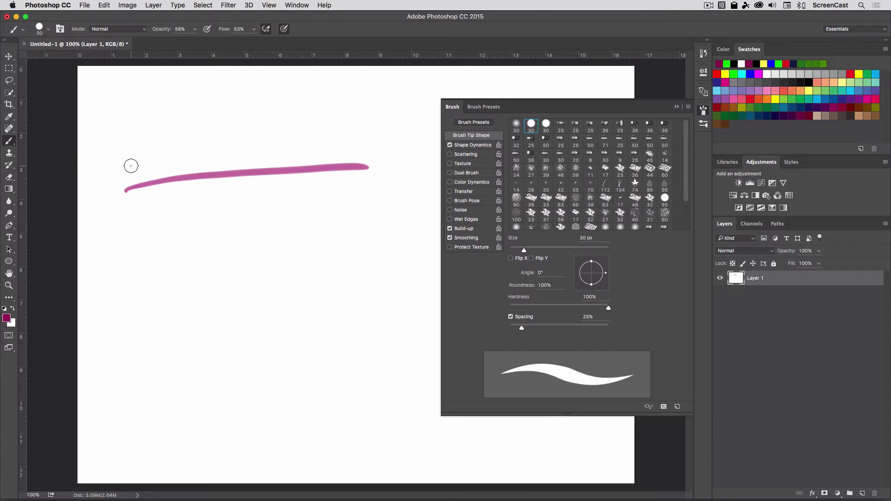
mouse_move(131, 166)
mouse_down()
mouse_move(164, 133)
mouse_move(209, 160)
mouse_move(282, 135)
mouse_move(320, 147)
mouse_up()
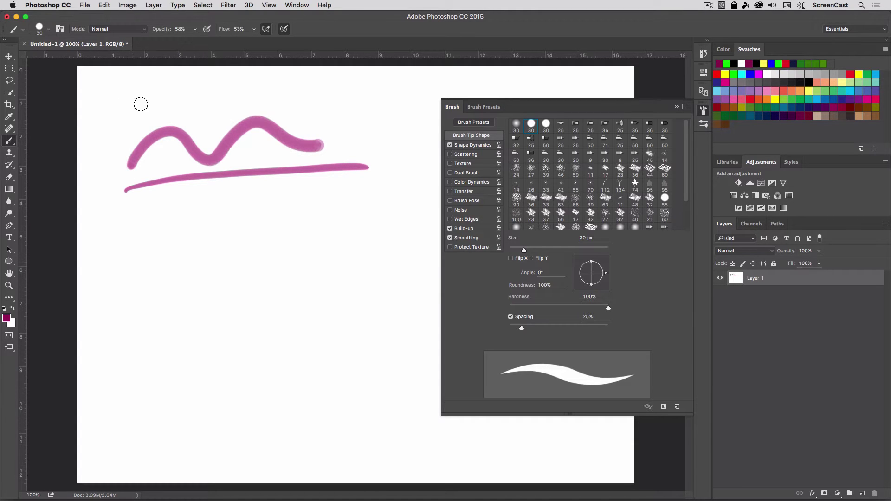
drag(137, 104, 307, 101)
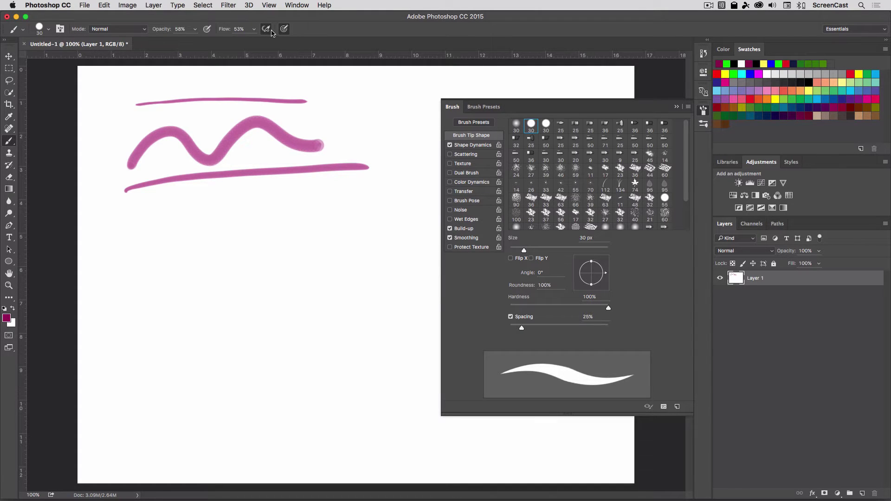
- Raise brush opacity and flow to 100%
click(195, 29)
drag(197, 40, 273, 41)
click(254, 29)
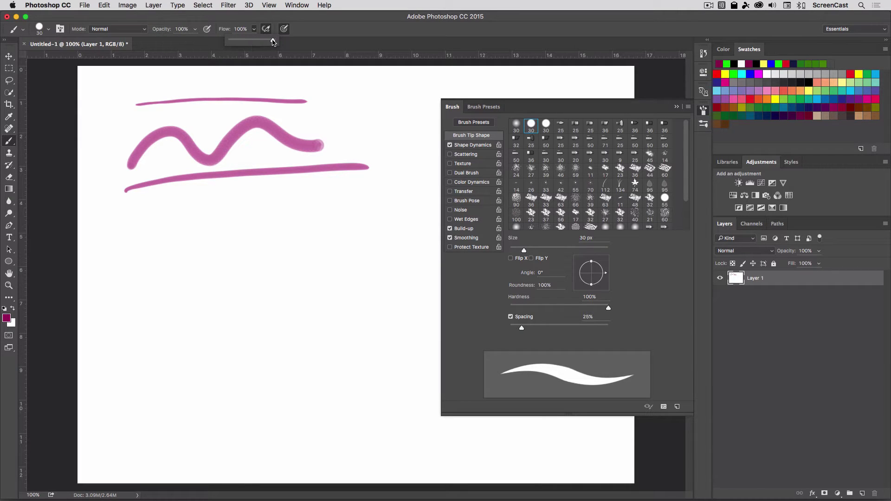
- Flatten and tilt the tip to 4% roundness and paint looping calligraphic strokes
click(651, 294)
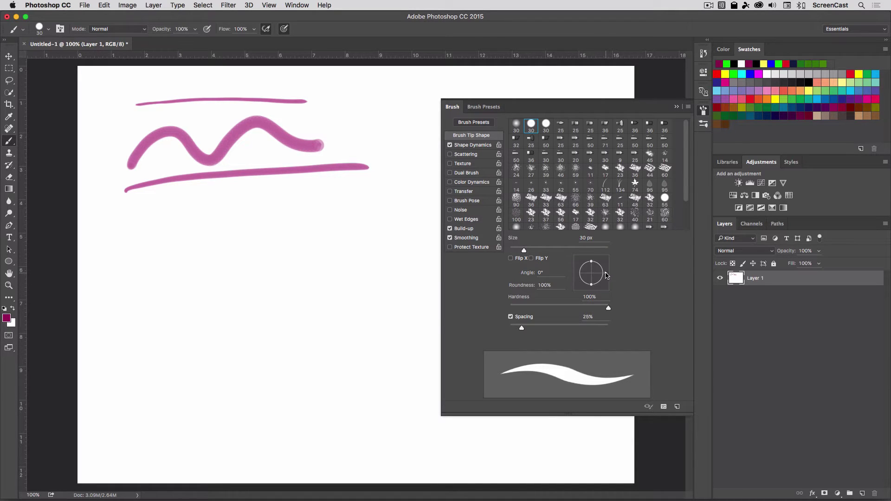
mouse_move(605, 275)
mouse_down()
mouse_move(598, 284)
mouse_move(605, 274)
mouse_move(594, 263)
mouse_move(599, 279)
mouse_move(594, 263)
mouse_move(598, 279)
mouse_move(602, 267)
mouse_move(595, 275)
mouse_move(584, 270)
mouse_up()
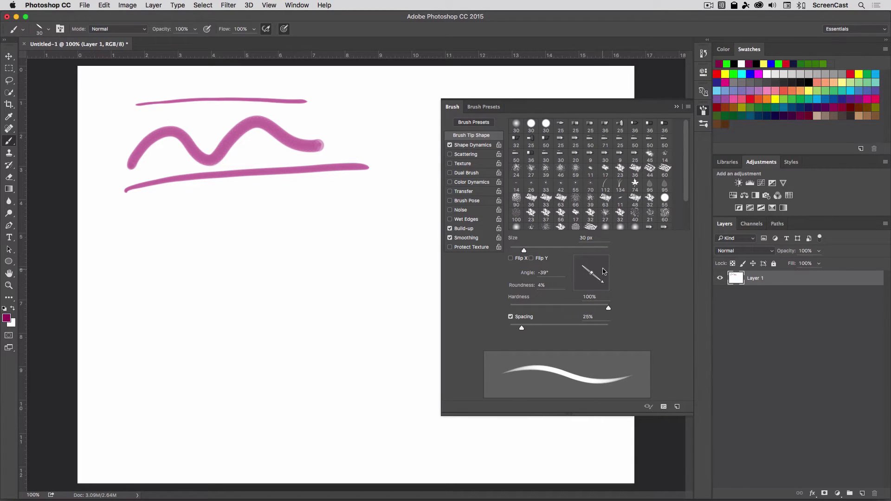
drag(145, 374, 335, 328)
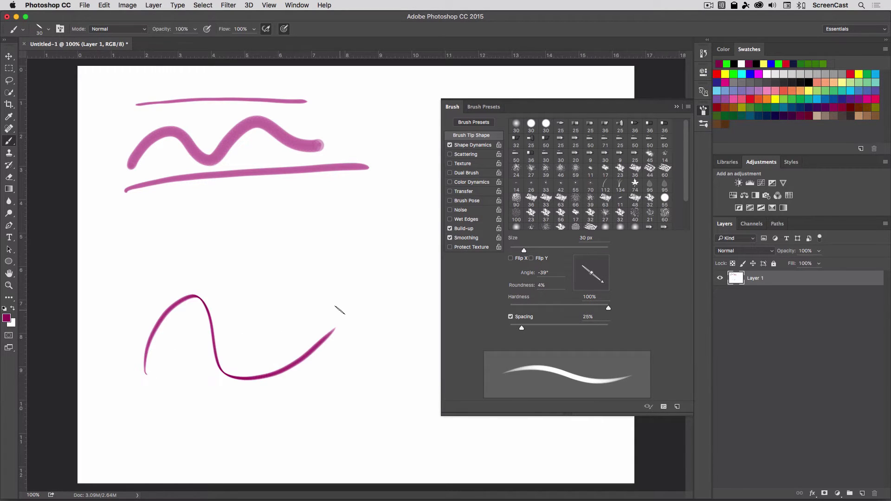
mouse_move(154, 385)
mouse_down()
mouse_move(157, 310)
mouse_move(325, 231)
mouse_move(246, 375)
mouse_move(320, 253)
mouse_move(229, 218)
mouse_up()
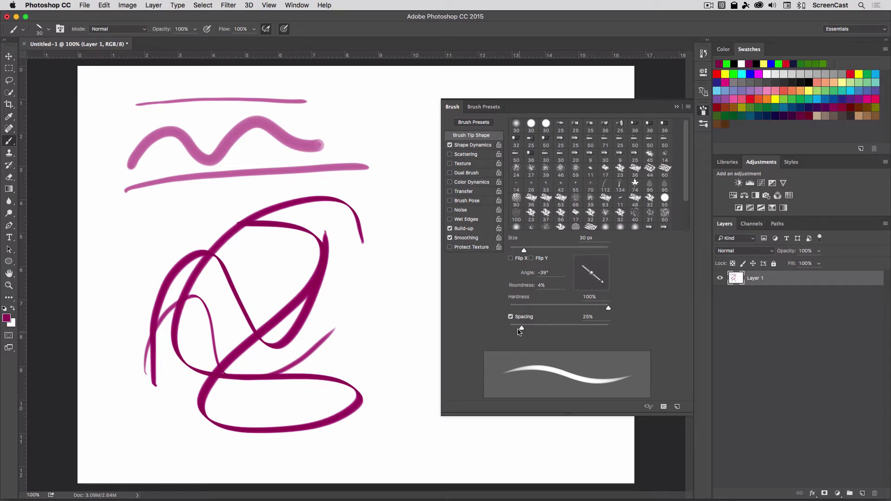
- Reduce spacing to 10%, paint a small z-stroke, and rotate the tip to −63°
drag(521, 330, 514, 328)
drag(355, 316, 423, 310)
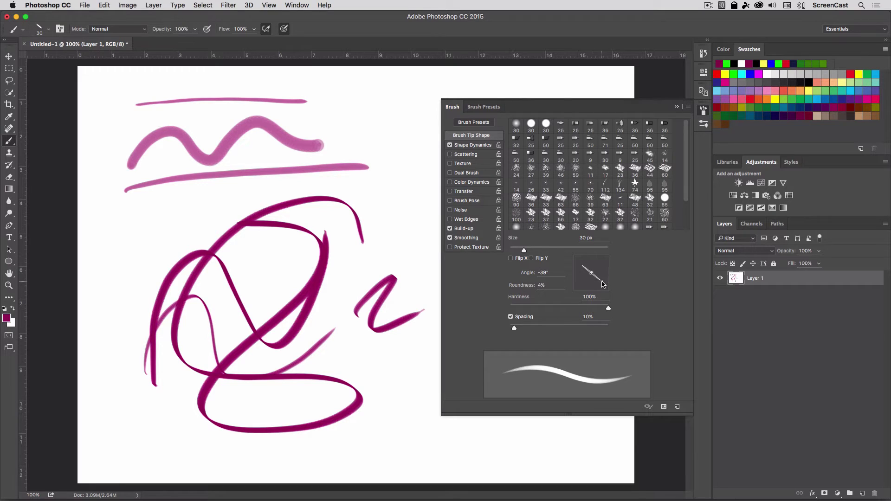
mouse_move(602, 281)
mouse_down()
mouse_move(597, 261)
mouse_move(583, 264)
mouse_move(576, 271)
mouse_move(601, 279)
mouse_move(598, 286)
mouse_up()
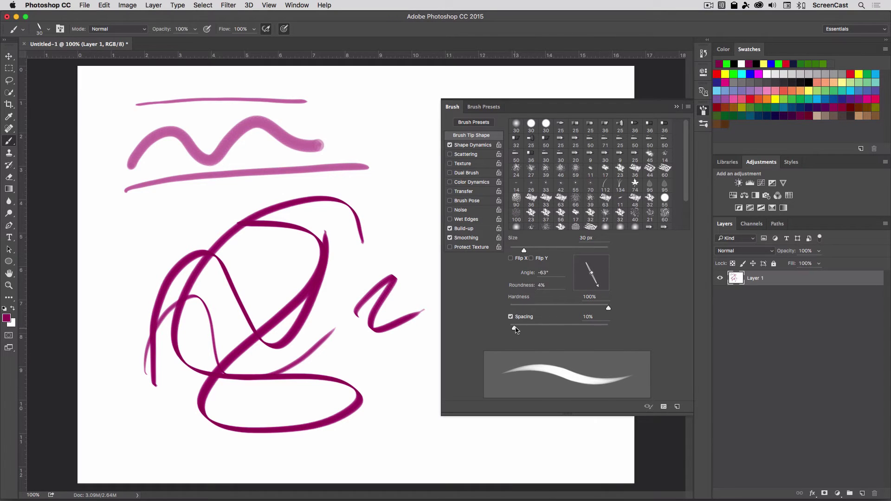
- Spread the marks to 1000% spacing and paint two hatched strokes
drag(514, 328, 611, 334)
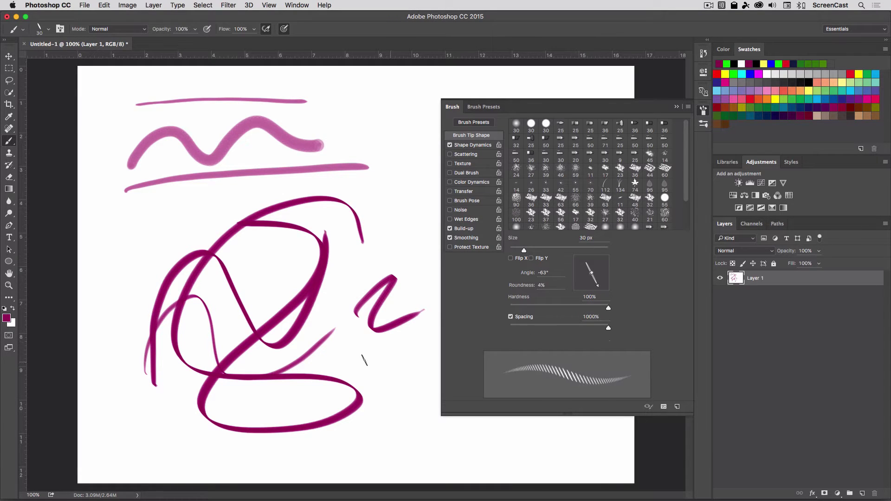
mouse_move(105, 277)
mouse_down()
mouse_move(136, 230)
mouse_move(212, 211)
mouse_move(300, 210)
mouse_move(363, 154)
mouse_up()
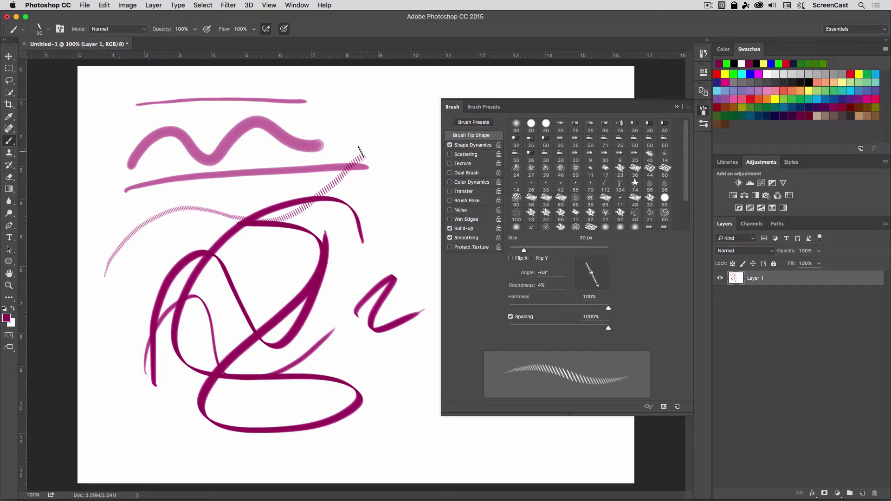
mouse_move(141, 388)
mouse_down()
mouse_move(201, 291)
mouse_move(315, 324)
mouse_move(355, 261)
mouse_up()
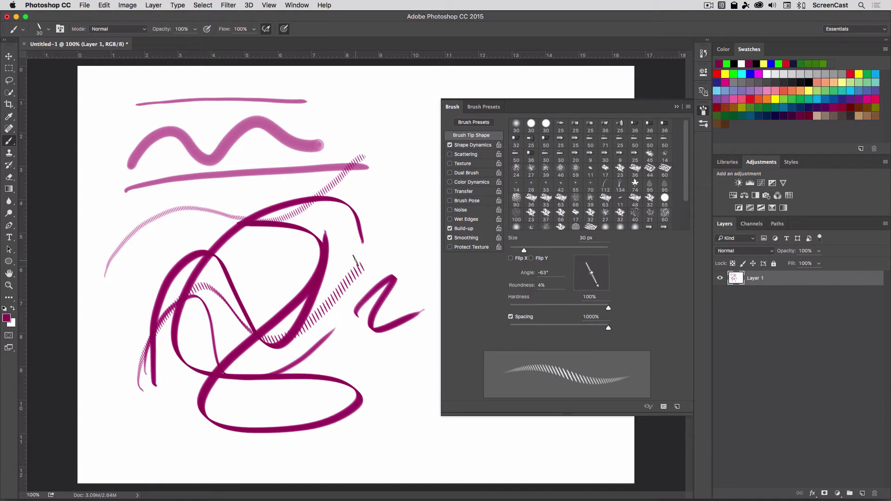
- Enlarge the brush to 90 px and paint four more hatched strokes
key(bracketright)
key(bracketright)
key(bracketright)
key(bracketright)
key(bracketright)
key(bracketright)
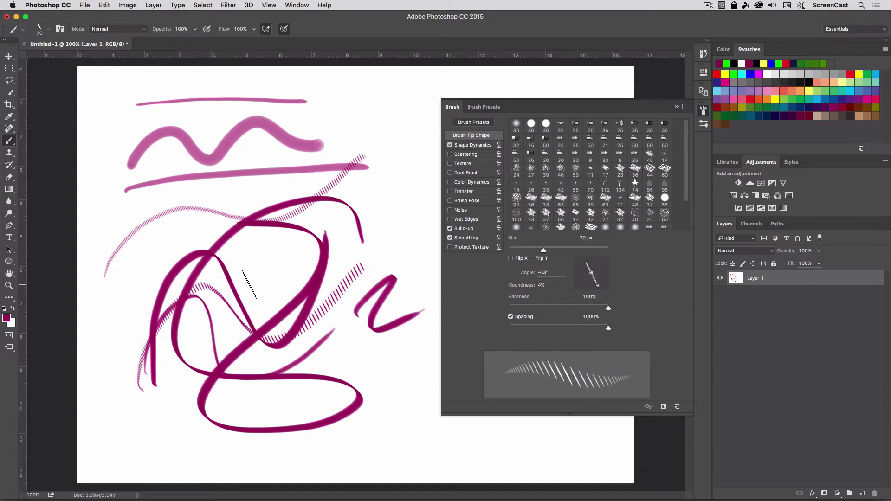
mouse_move(133, 238)
mouse_down()
mouse_move(227, 235)
mouse_move(371, 185)
mouse_up()
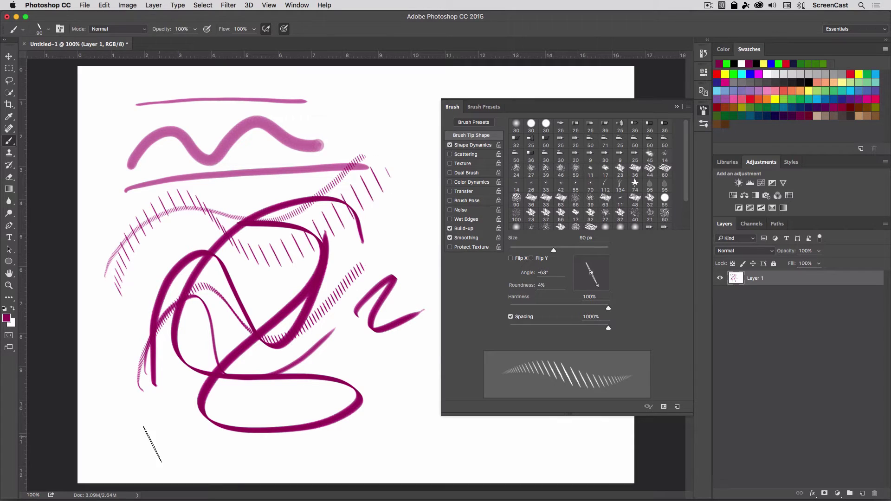
drag(137, 447, 432, 353)
drag(139, 417, 235, 364)
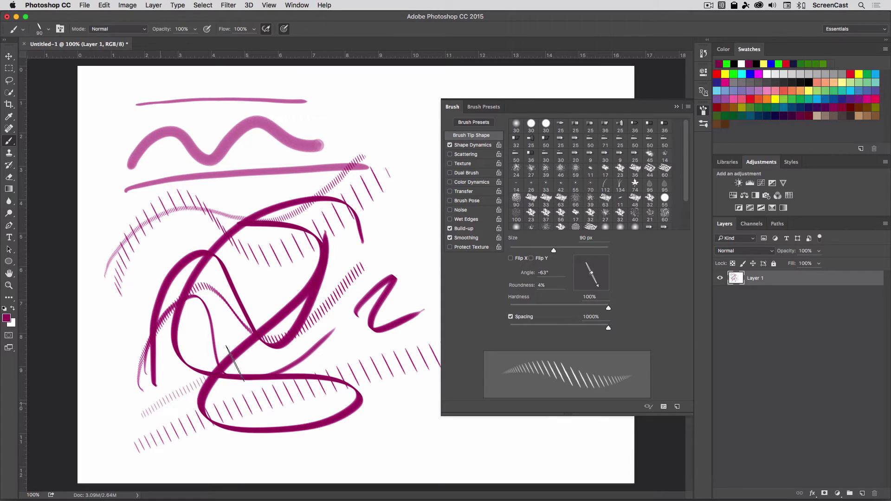
drag(213, 462, 392, 393)
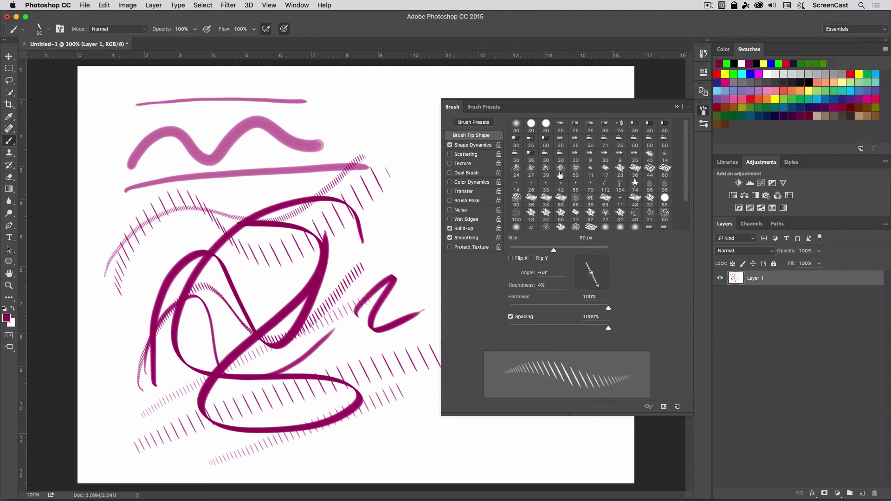
- Browse the Shape Dynamics, Scattering and Texture settings in the Brush panel
click(474, 145)
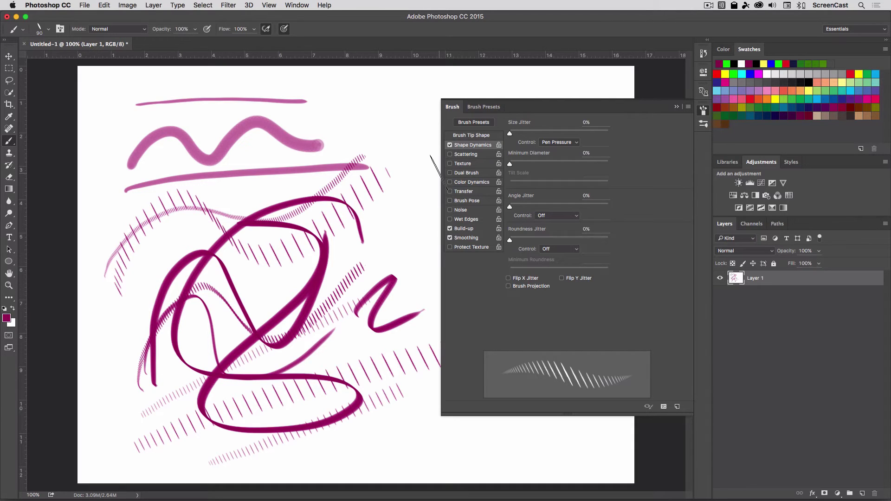
click(474, 155)
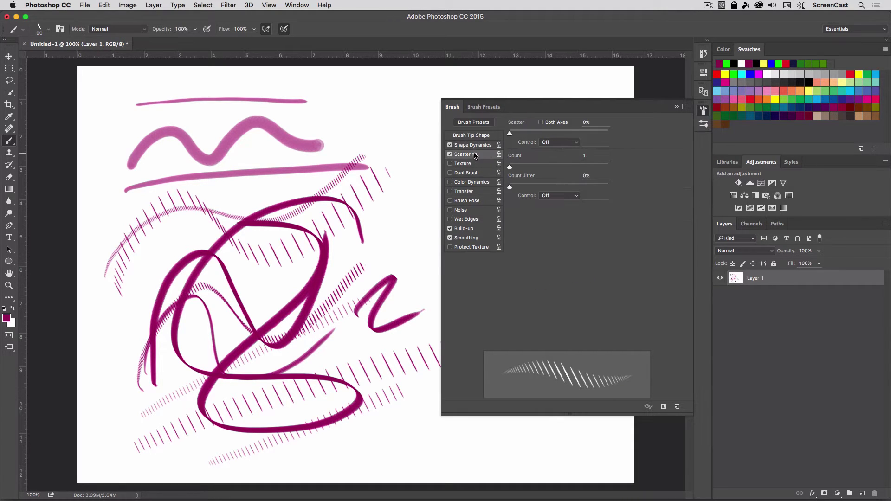
click(477, 165)
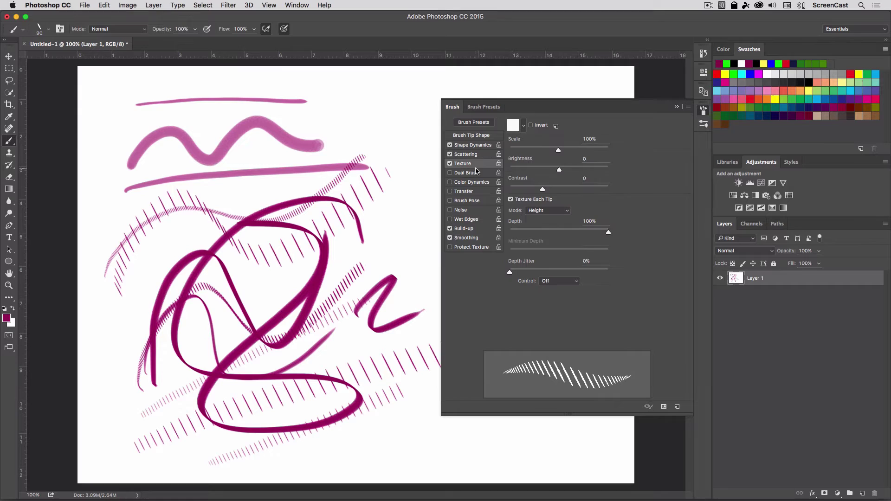
click(476, 155)
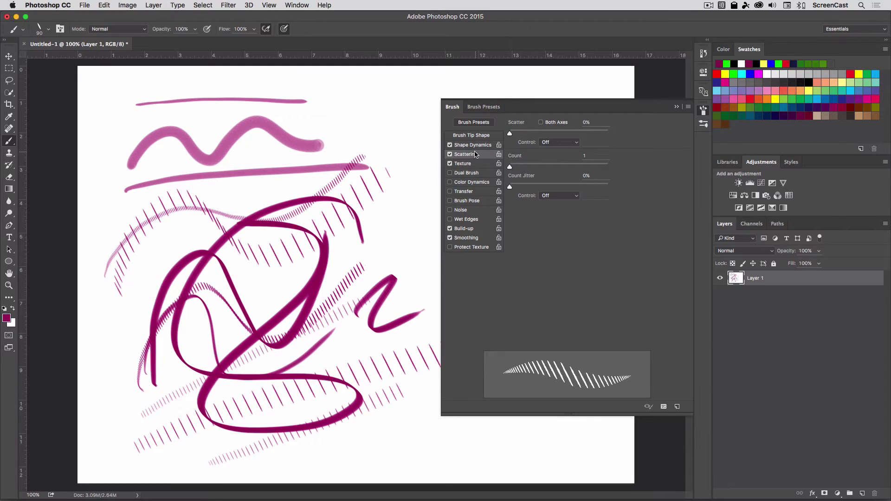
- Toggle Scattering on and off, leaving it unchecked
click(450, 156)
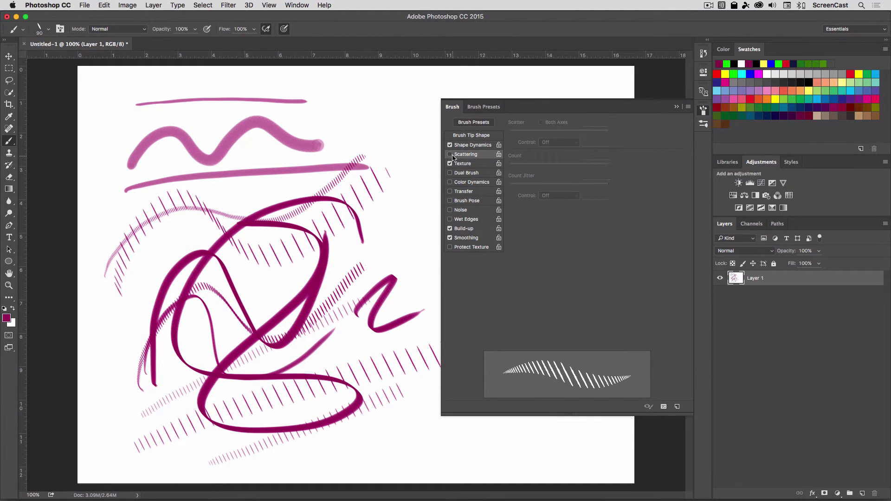
click(450, 155)
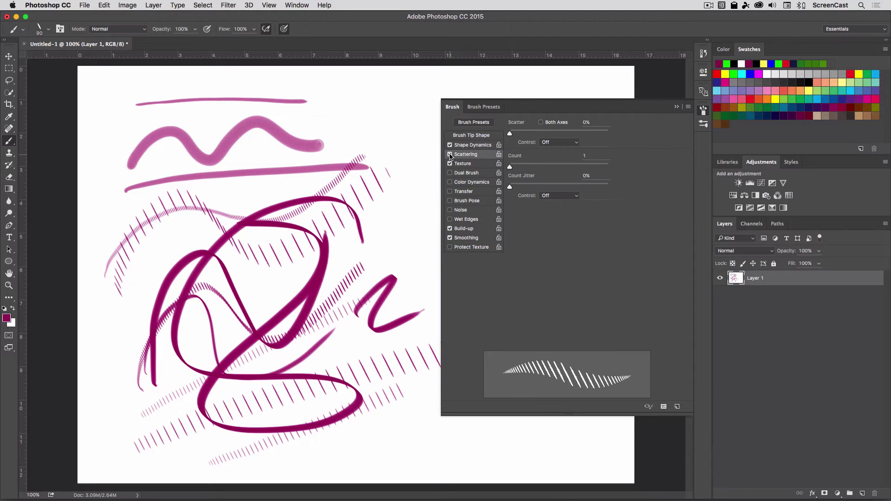
click(450, 155)
click(450, 156)
click(451, 155)
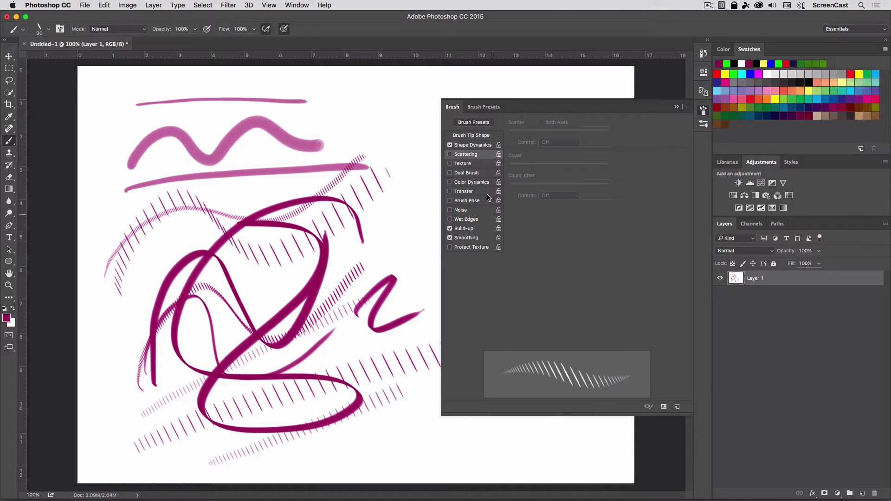
- Toggle Texture on and off, leave it unchecked, and return to Shape Dynamics
click(450, 164)
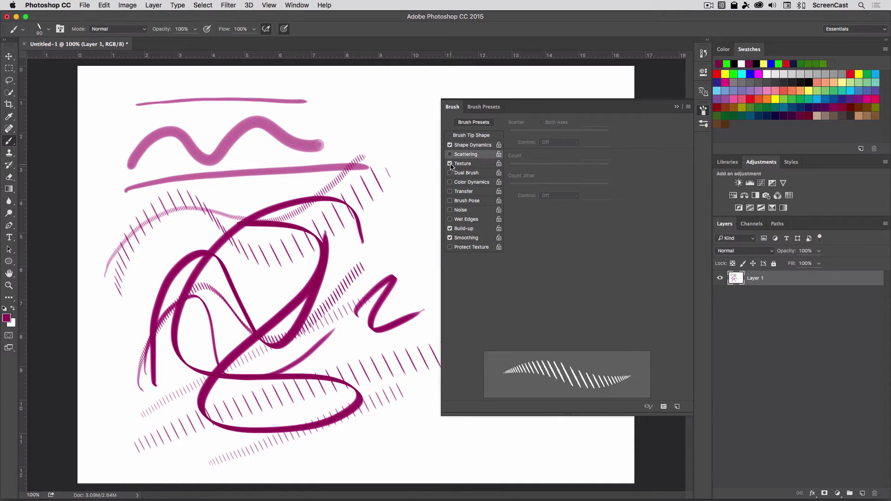
click(450, 164)
click(451, 165)
click(450, 163)
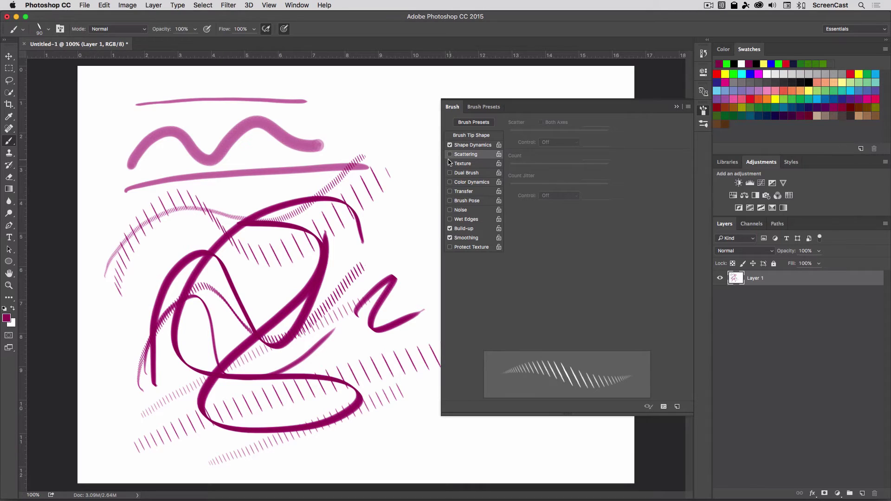
click(477, 146)
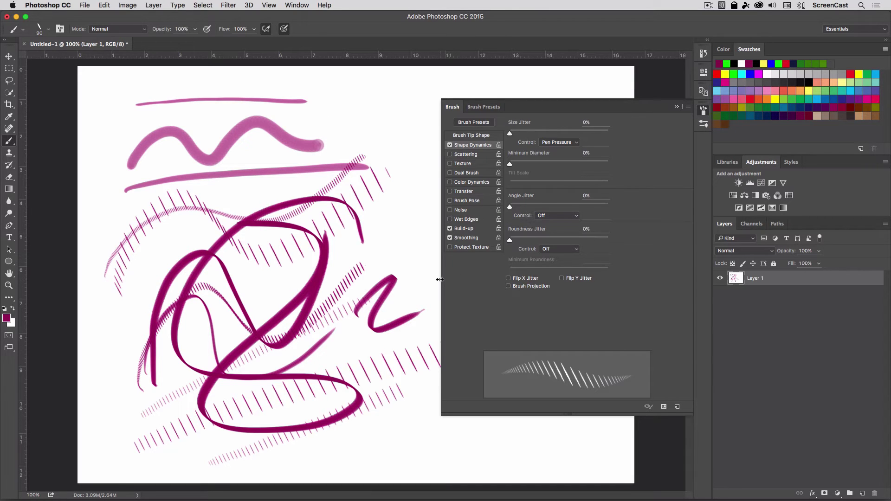
- Narrow the Brush panel, set Size Jitter to 96% with control Off, and paint test strokes
drag(439, 279, 507, 279)
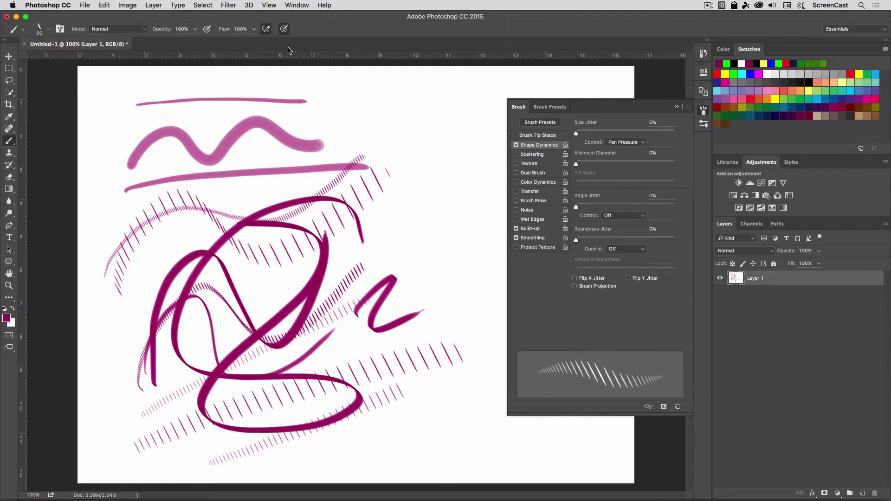
click(283, 30)
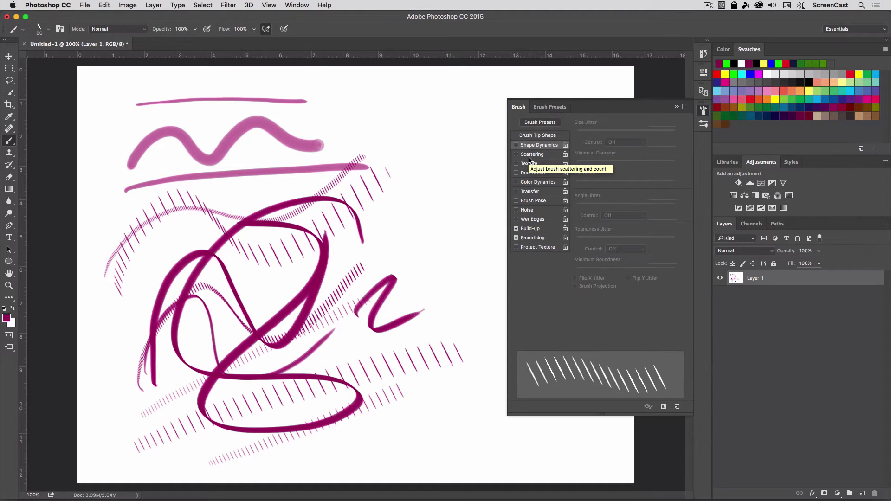
click(542, 145)
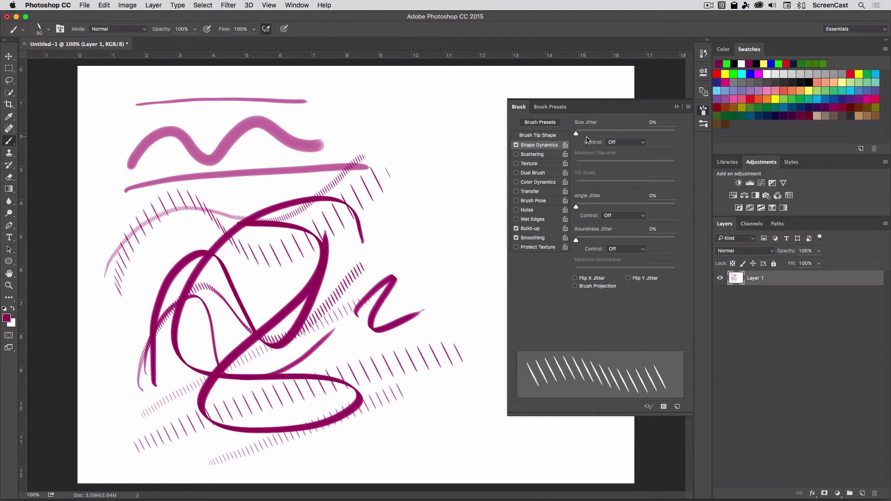
drag(576, 133, 671, 134)
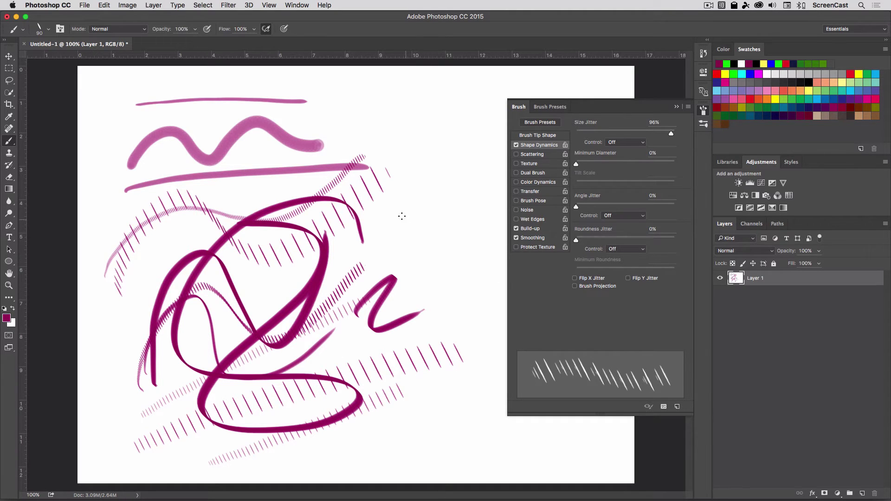
mouse_move(396, 239)
mouse_down()
mouse_move(426, 226)
mouse_move(455, 259)
mouse_move(469, 335)
mouse_move(483, 233)
mouse_move(371, 165)
mouse_move(407, 258)
mouse_move(348, 379)
mouse_move(215, 280)
mouse_move(345, 132)
mouse_move(418, 109)
mouse_move(405, 87)
mouse_move(453, 118)
mouse_move(162, 116)
mouse_move(106, 149)
mouse_move(120, 208)
mouse_move(109, 290)
mouse_move(133, 371)
mouse_move(101, 464)
mouse_up()
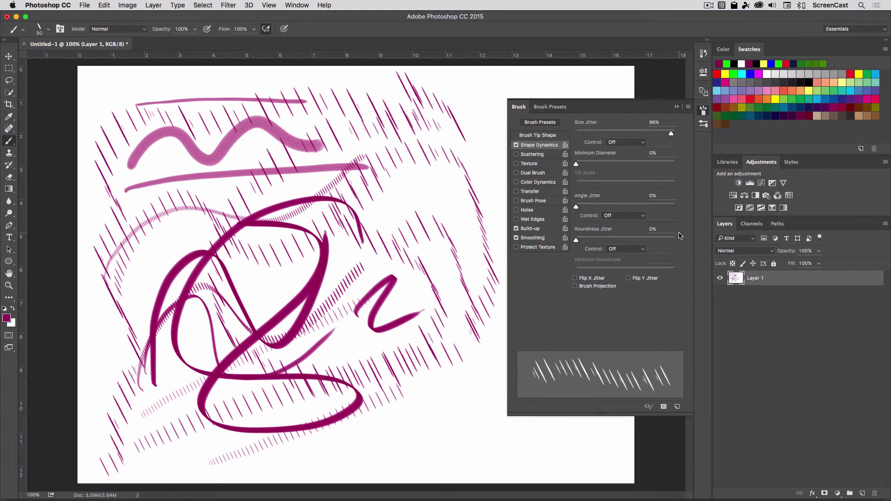
- Keep Minimum Diameter at 0%, set Angle Jitter 78% and Roundness Jitter 100%, with a test stroke
mouse_move(577, 164)
mouse_down()
mouse_move(609, 165)
mouse_move(592, 164)
mouse_up()
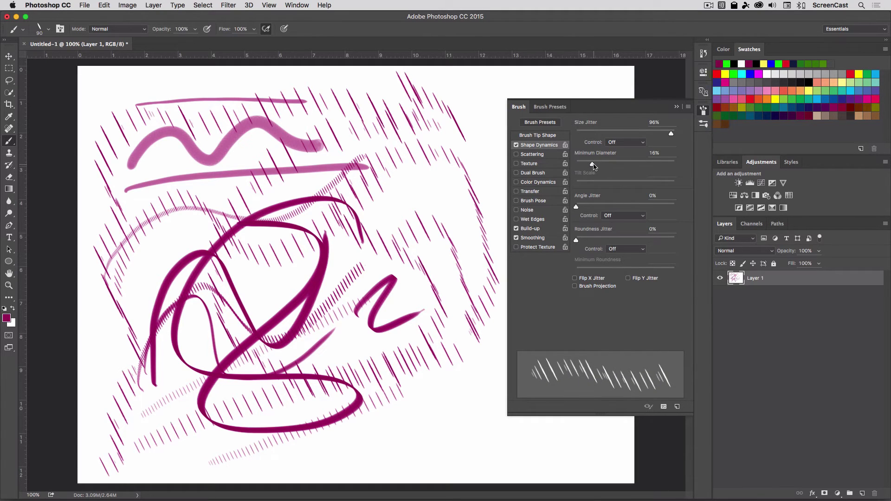
drag(593, 166, 575, 165)
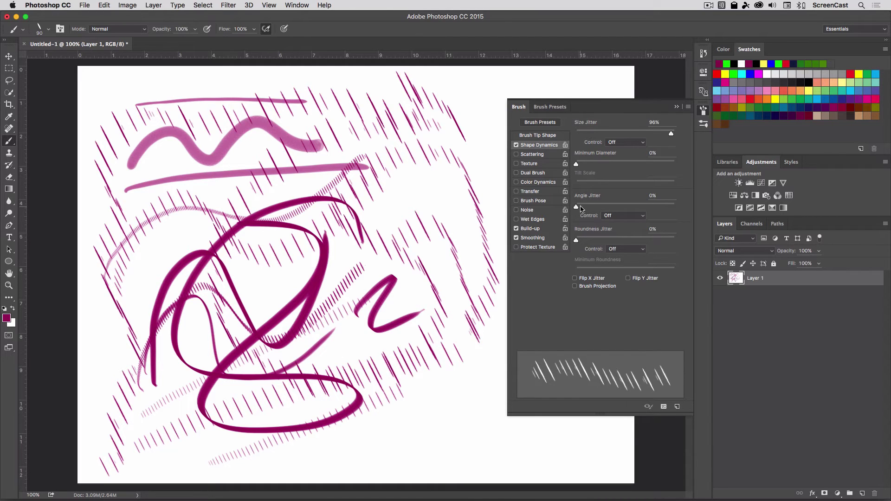
drag(581, 210, 653, 207)
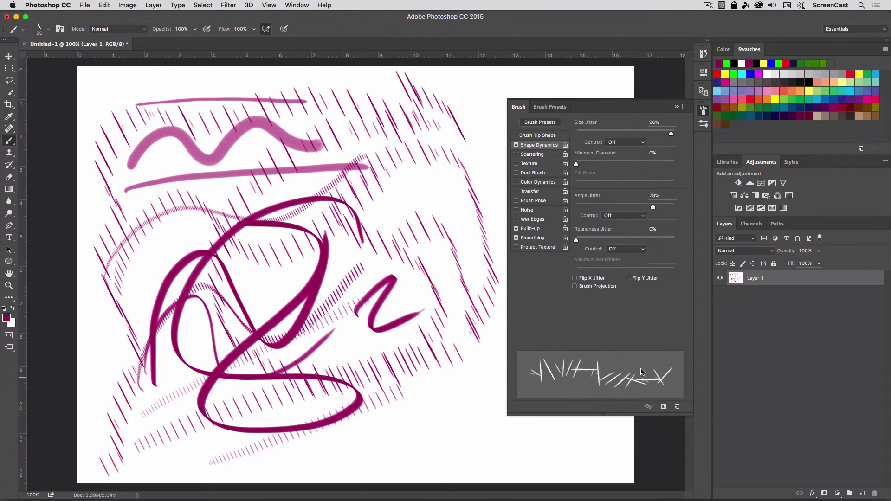
mouse_move(408, 420)
mouse_down()
mouse_move(394, 445)
mouse_move(424, 426)
mouse_move(547, 439)
mouse_move(461, 447)
mouse_move(375, 439)
mouse_move(458, 401)
mouse_move(429, 383)
mouse_move(336, 449)
mouse_move(275, 435)
mouse_move(587, 452)
mouse_move(525, 461)
mouse_move(430, 382)
mouse_move(405, 455)
mouse_move(275, 459)
mouse_move(372, 435)
mouse_move(452, 260)
mouse_move(338, 210)
mouse_move(413, 281)
mouse_move(380, 451)
mouse_move(485, 435)
mouse_move(396, 431)
mouse_move(445, 462)
mouse_move(437, 389)
mouse_up()
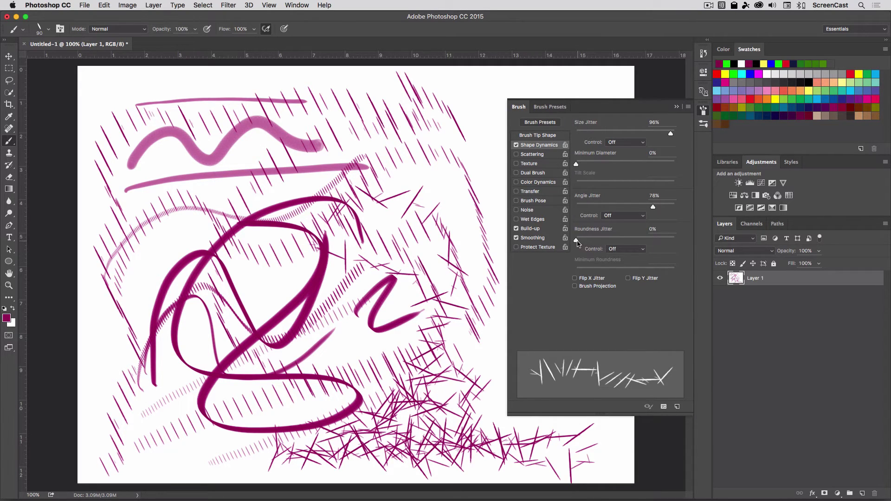
drag(577, 242, 695, 244)
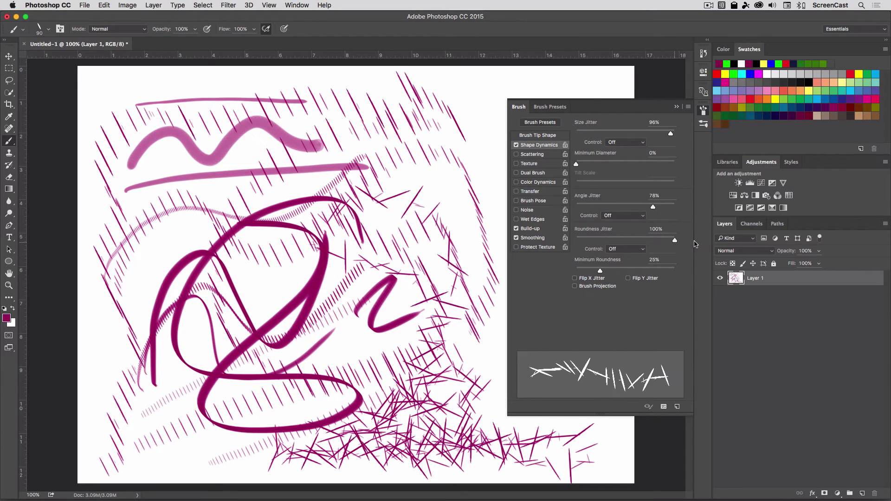
- Set the brush tip roundness to 44% in Brush Tip Shape
click(552, 136)
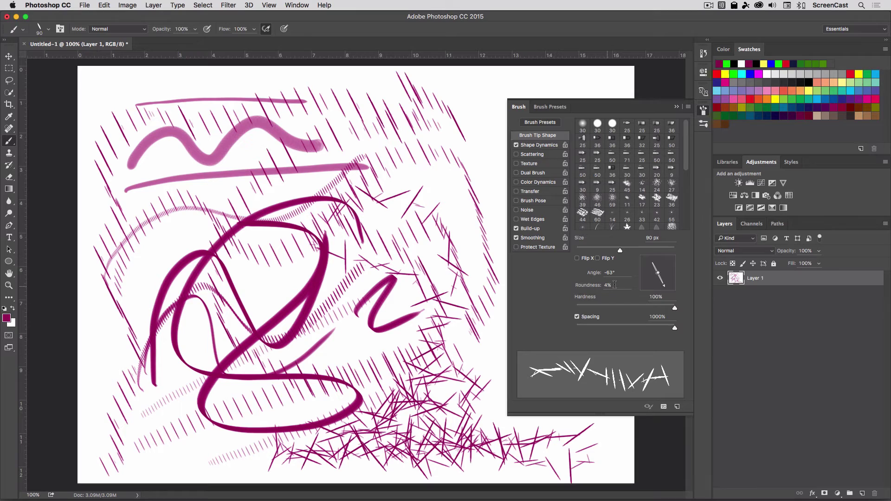
drag(662, 278, 642, 277)
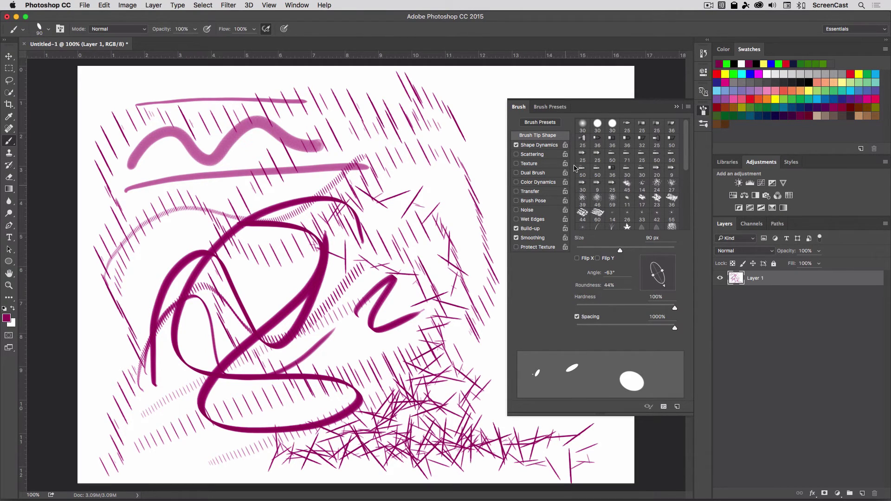
click(547, 145)
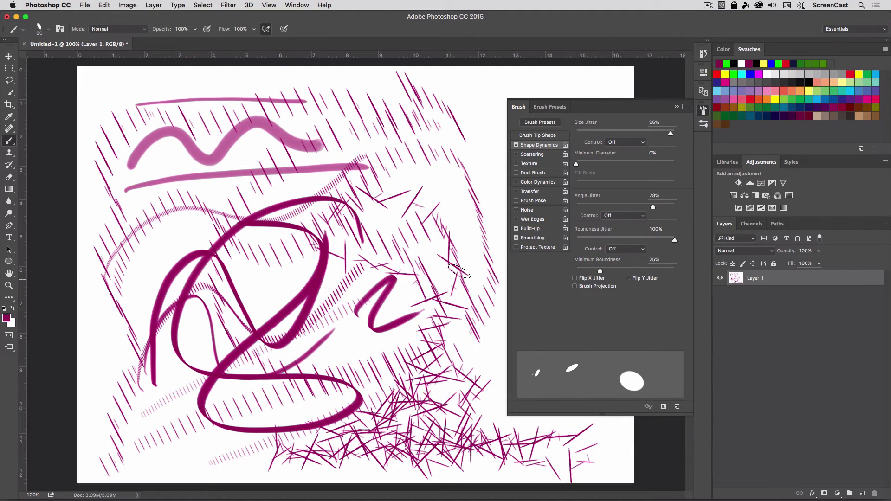
- Stamp about thirty oval dabs of varying size and angle across the canvas
click(466, 187)
click(433, 258)
click(378, 323)
click(286, 321)
click(307, 232)
click(405, 138)
click(380, 123)
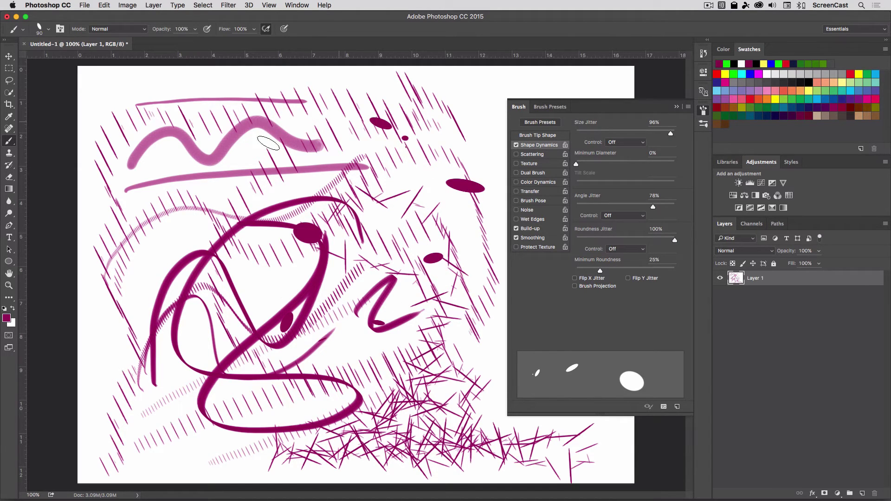
click(230, 170)
click(278, 138)
click(277, 255)
click(193, 365)
click(355, 188)
click(199, 166)
click(171, 262)
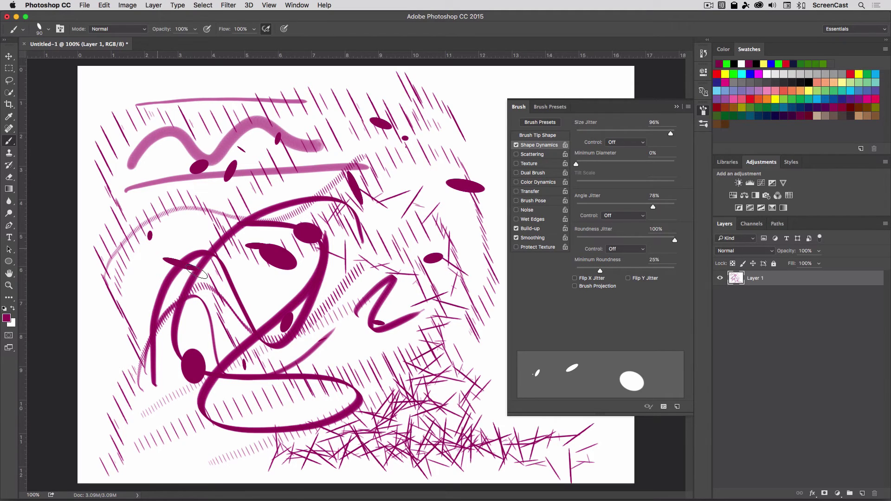
click(300, 323)
click(315, 336)
click(216, 393)
click(297, 311)
click(347, 236)
click(261, 164)
click(165, 262)
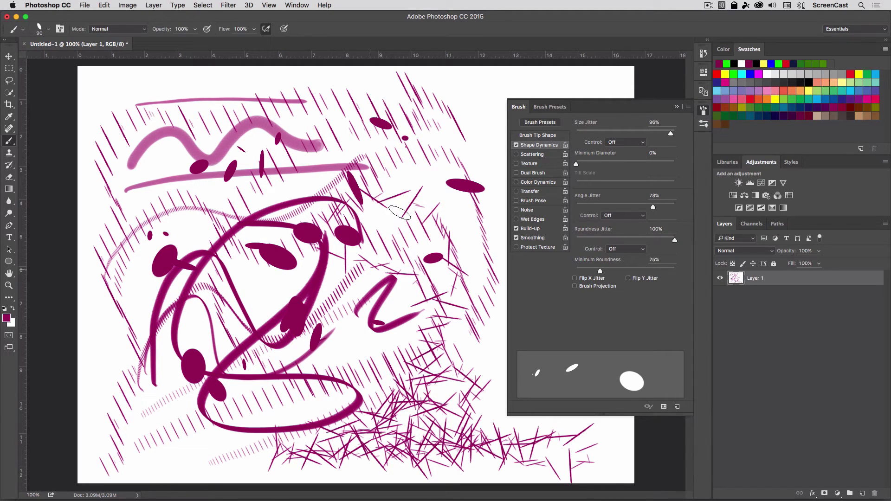
click(397, 186)
click(235, 204)
click(349, 262)
click(427, 348)
click(411, 330)
click(457, 185)
click(346, 220)
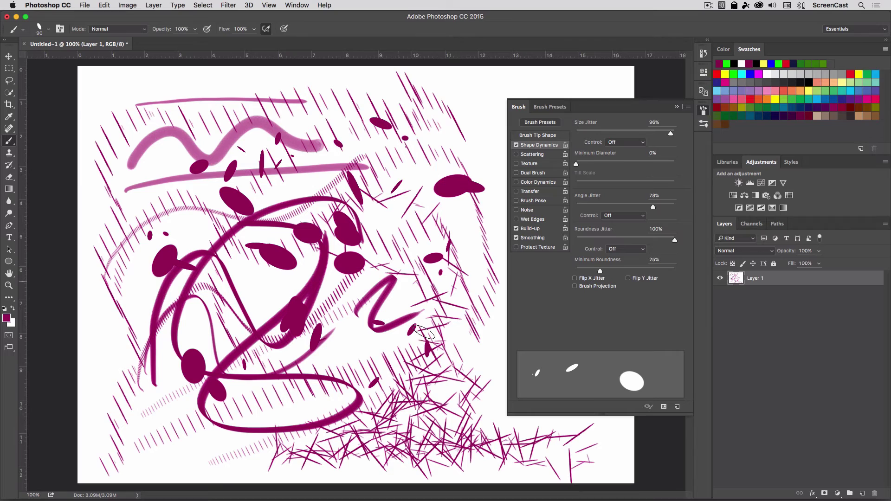
click(424, 336)
- Clear the layer, then enable Scattering with a wide scatter on both axes
key(super+a)
key(Delete)
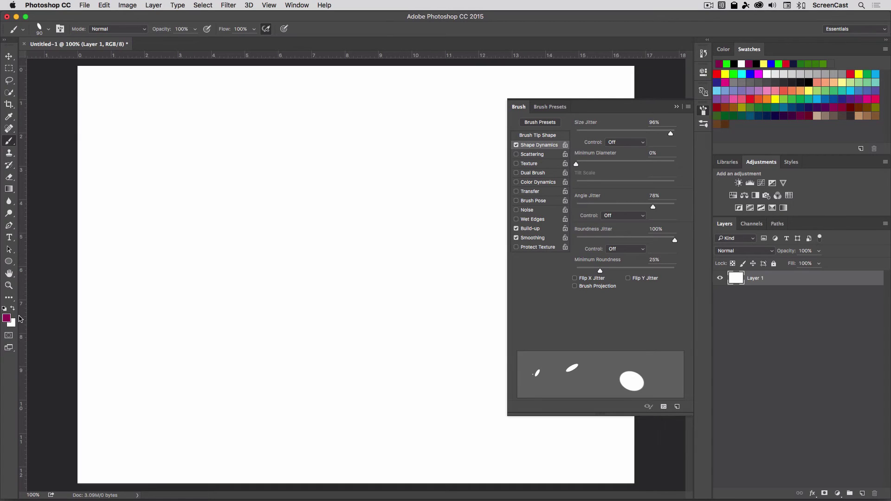
click(533, 154)
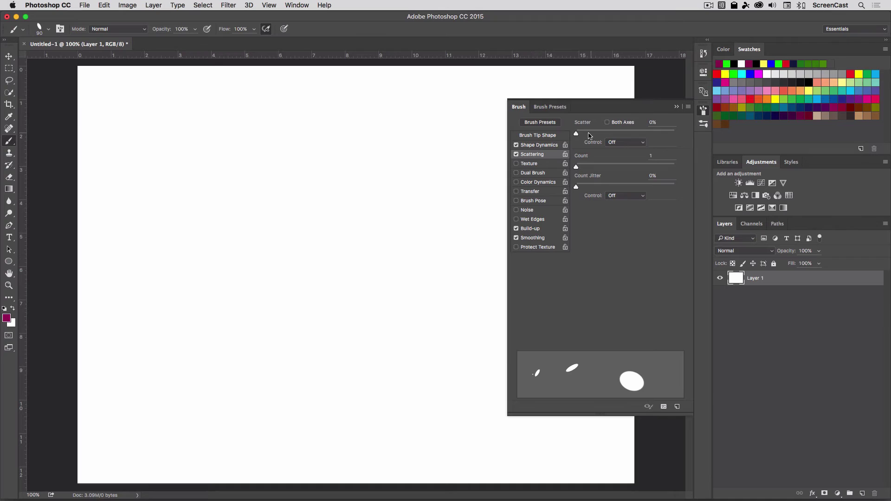
drag(577, 135, 647, 134)
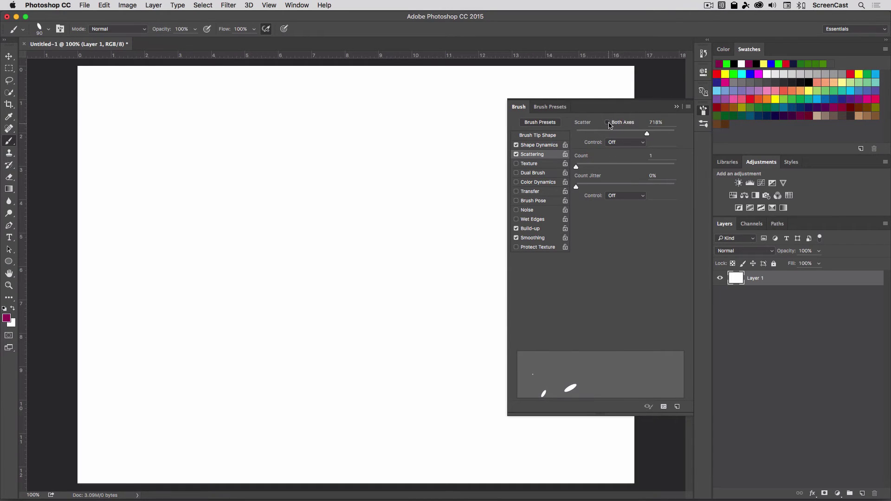
click(606, 122)
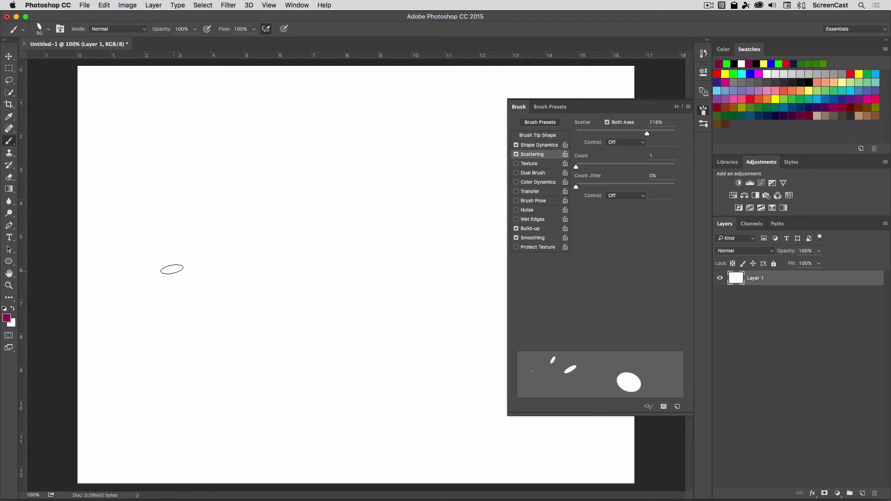
- Stamp three scattered dabs, raise Count to 10, and paint a scattered stroke
click(183, 269)
click(345, 268)
click(448, 274)
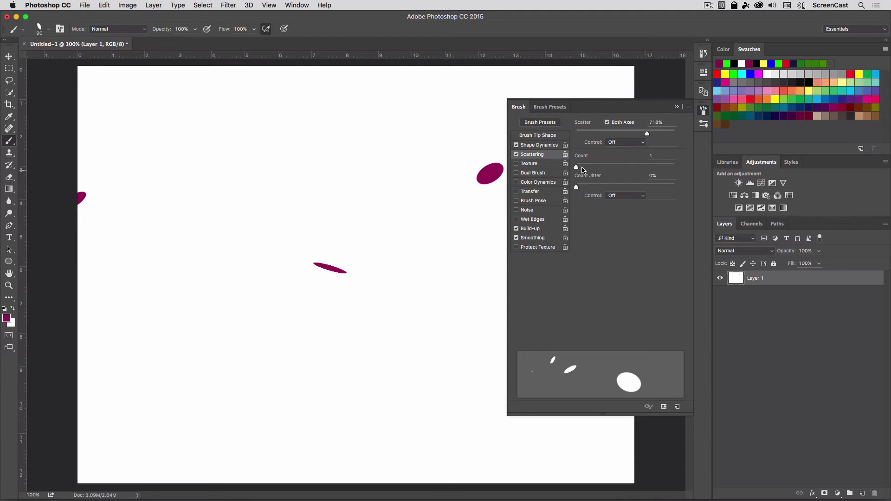
drag(582, 170, 636, 168)
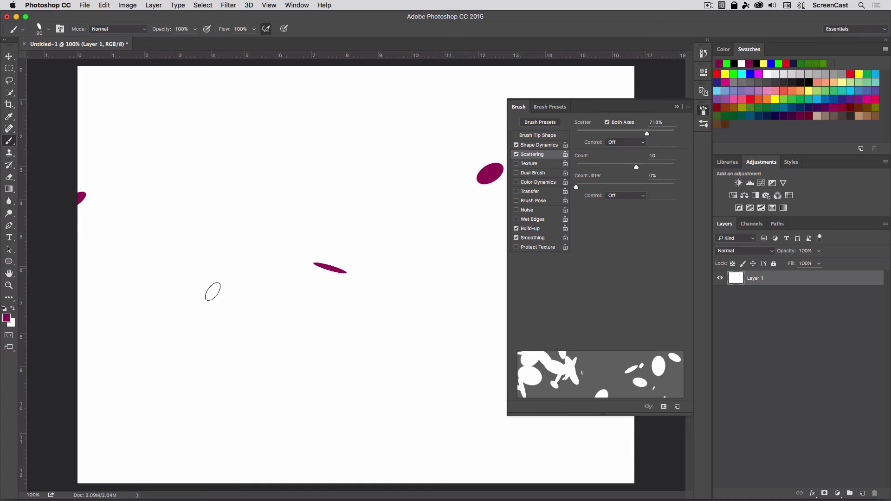
mouse_move(212, 291)
mouse_down()
mouse_move(472, 272)
mouse_move(469, 266)
mouse_move(224, 322)
mouse_move(226, 195)
mouse_up()
- Scatter on one axis only at 399% and paint scattered dabs across the upper canvas
click(607, 122)
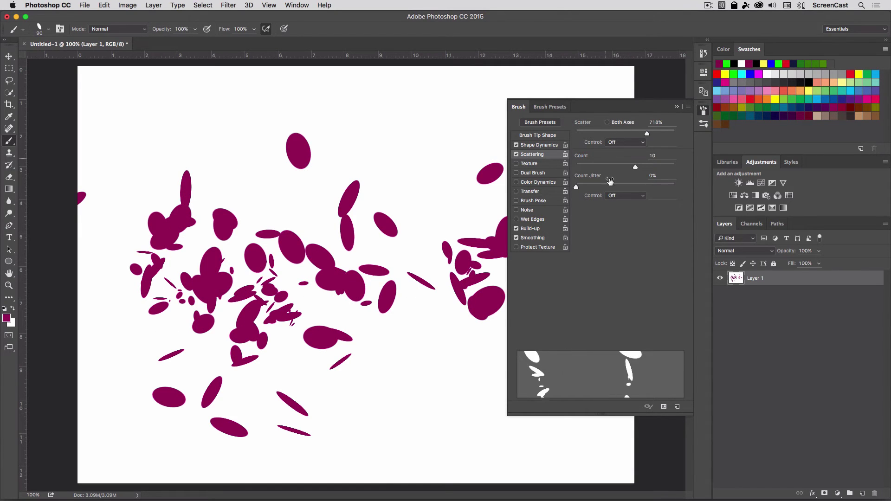
drag(647, 134, 616, 134)
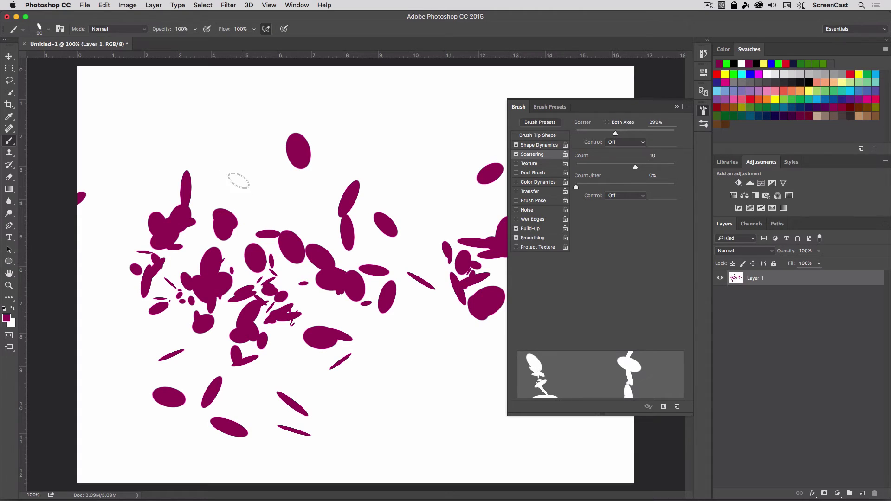
mouse_move(238, 181)
mouse_down()
mouse_move(461, 152)
mouse_move(199, 205)
mouse_move(367, 192)
mouse_up()
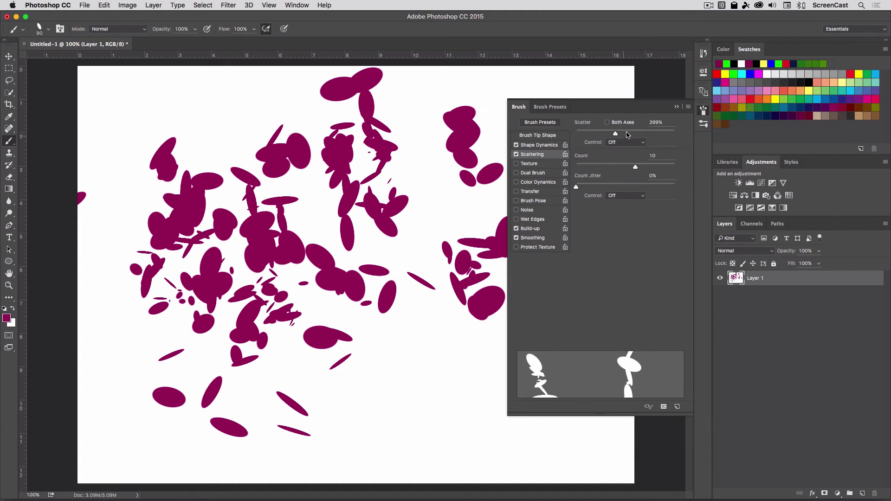
click(607, 122)
click(607, 122)
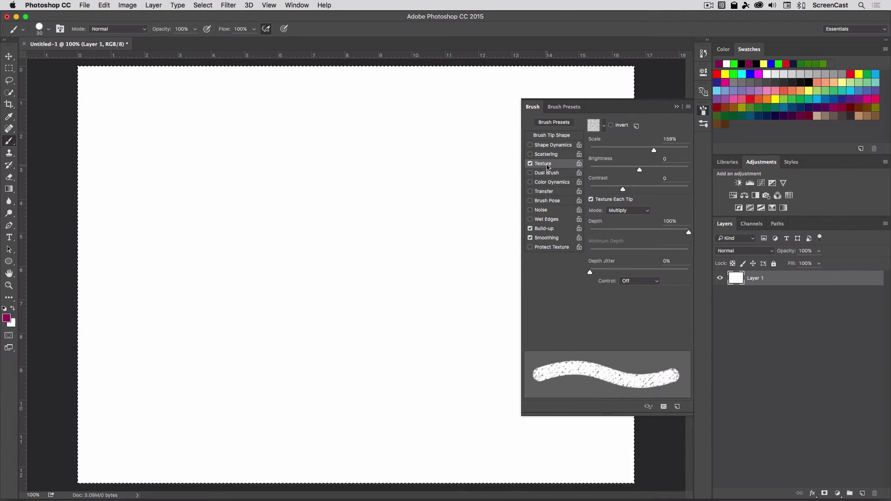
- Set the brush texture mode to Height
click(563, 136)
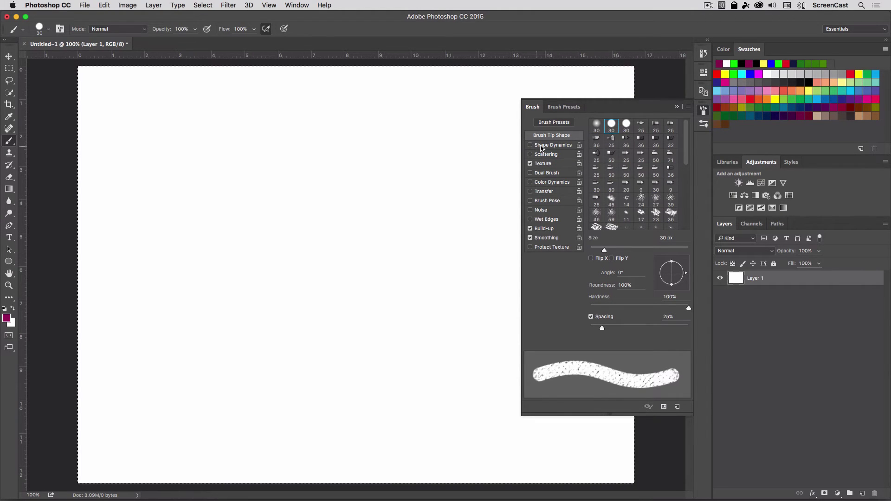
click(552, 166)
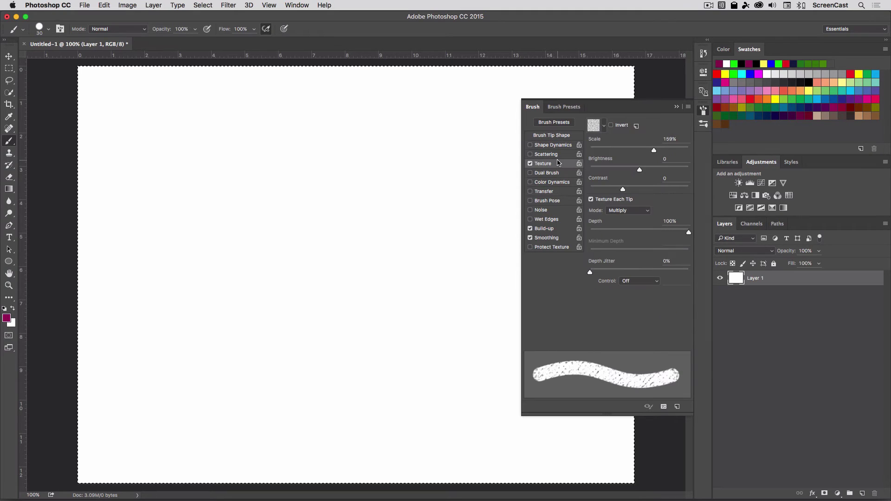
click(631, 213)
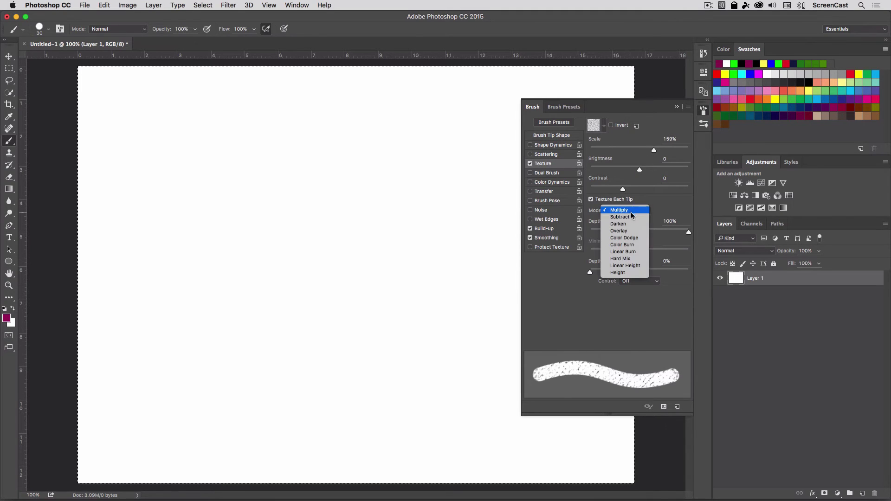
click(619, 273)
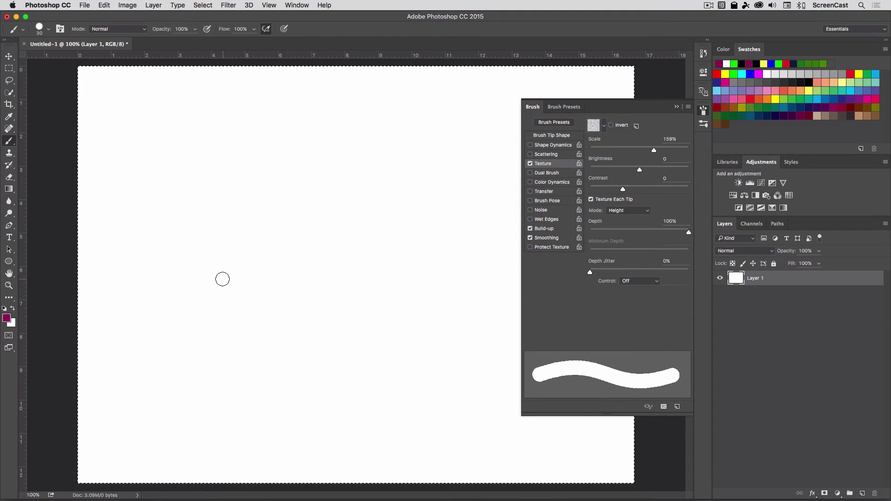
- Enlarge the brush to 125 px and paint a wavy magenta test stroke
key(bracketright)
key(bracketright)
key(bracketright)
key(bracketright)
key(bracketright)
key(bracketright)
key(bracketright)
key(bracketright)
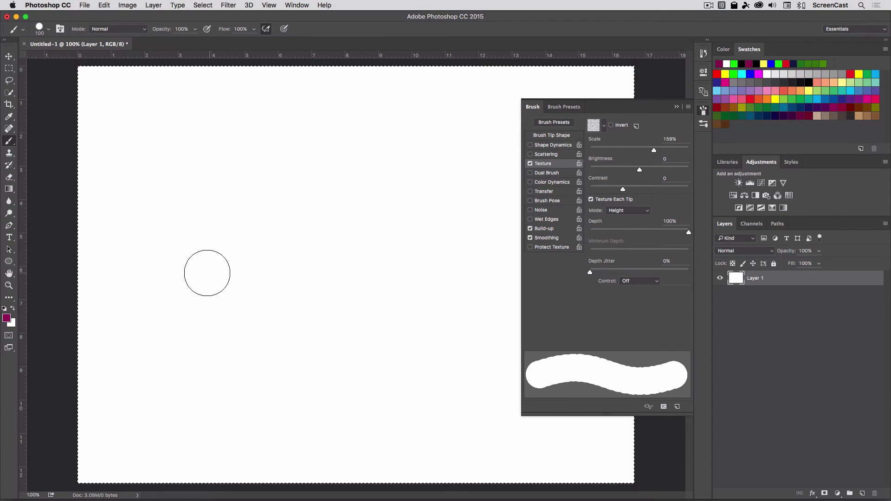
mouse_move(161, 310)
mouse_down()
mouse_move(195, 294)
mouse_move(278, 285)
mouse_move(350, 246)
mouse_move(407, 239)
mouse_up()
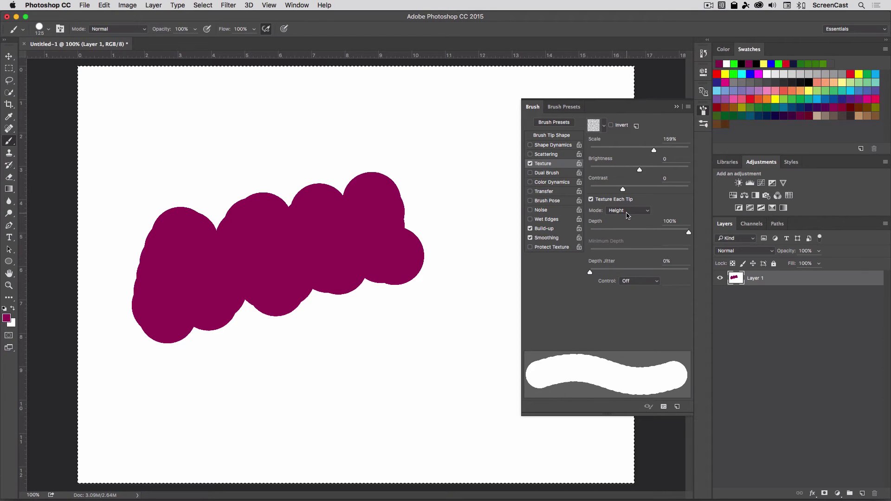
click(643, 212)
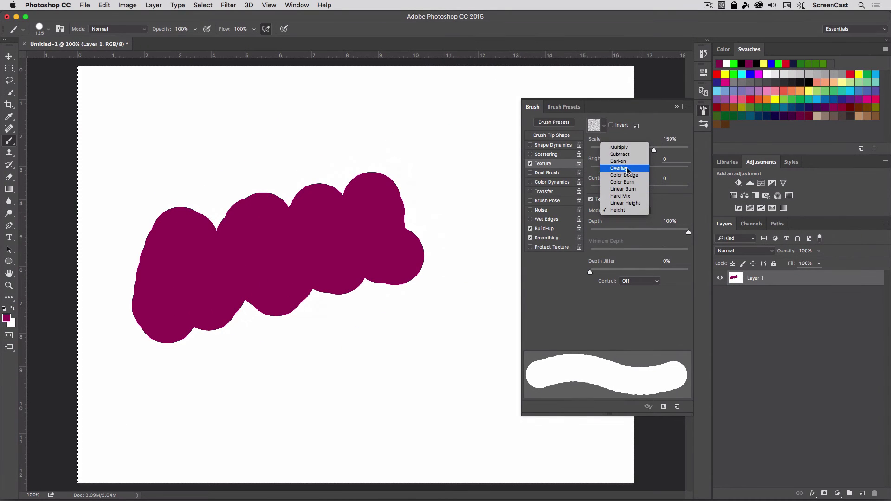
- Set the texture mode to Overlay and paint a test stroke below the first one
click(593, 128)
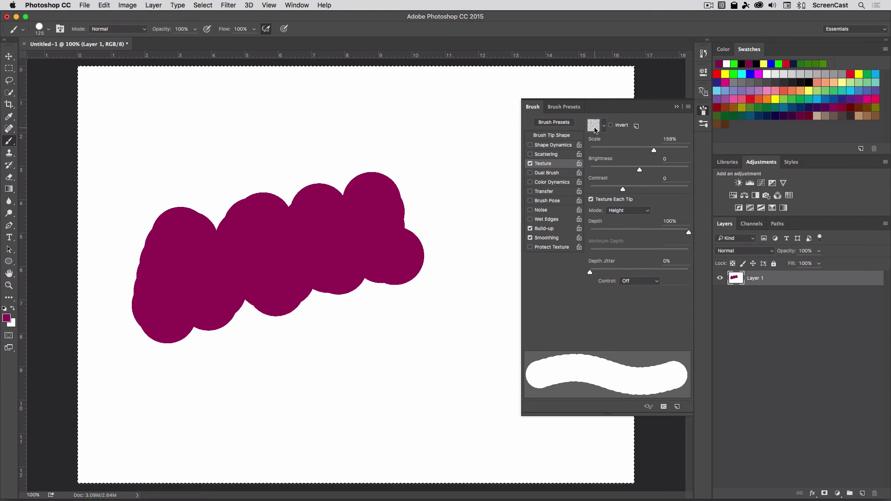
click(603, 126)
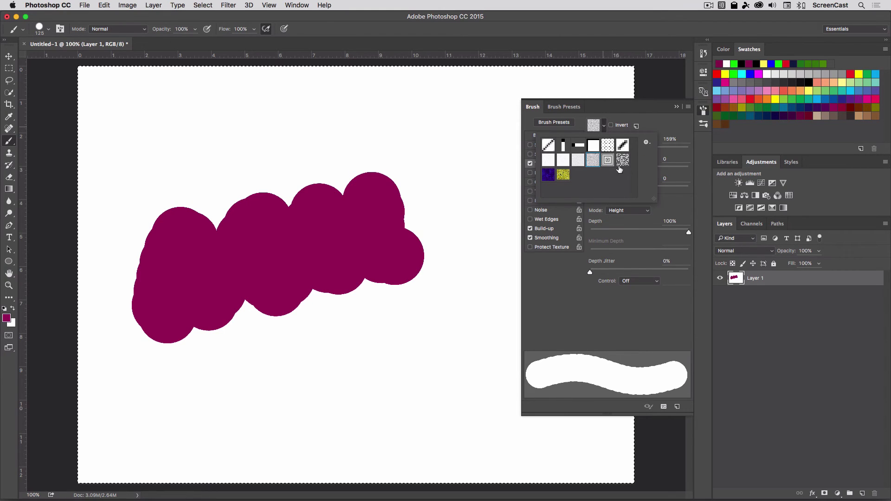
click(603, 128)
click(627, 213)
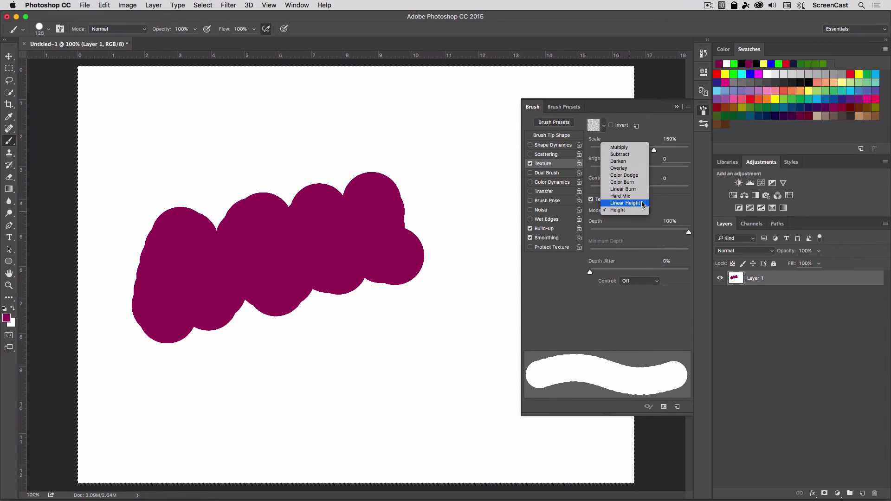
click(634, 168)
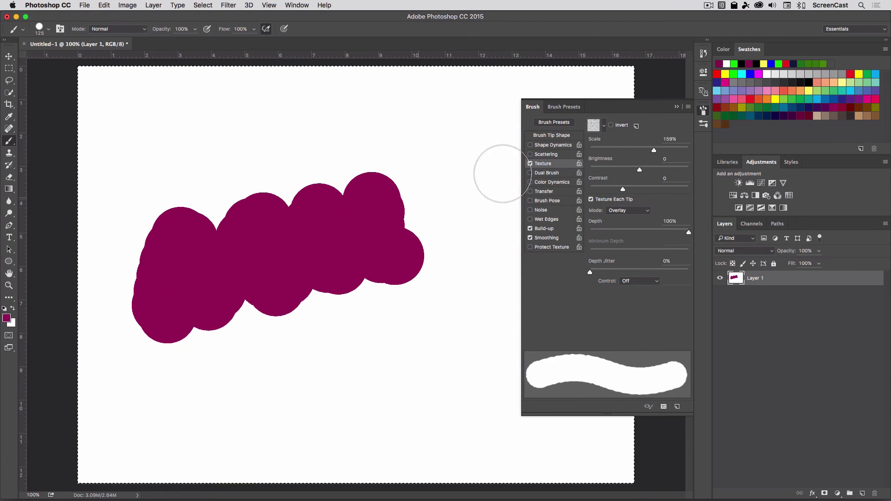
mouse_move(297, 430)
mouse_down()
mouse_move(317, 367)
mouse_move(378, 395)
mouse_up()
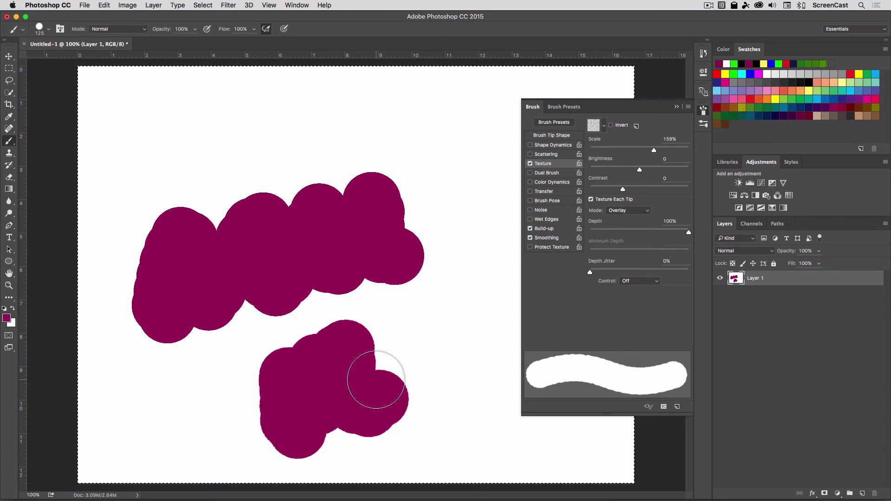
- Switch the texture mode to Multiply and paint textured strokes across the top and right
click(640, 215)
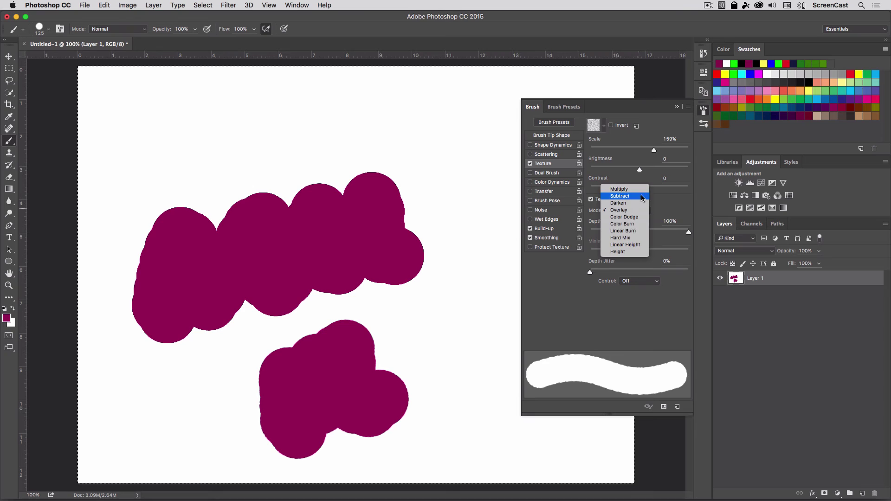
click(637, 189)
mouse_move(246, 122)
mouse_down()
mouse_move(254, 155)
mouse_move(333, 112)
mouse_move(457, 128)
mouse_up()
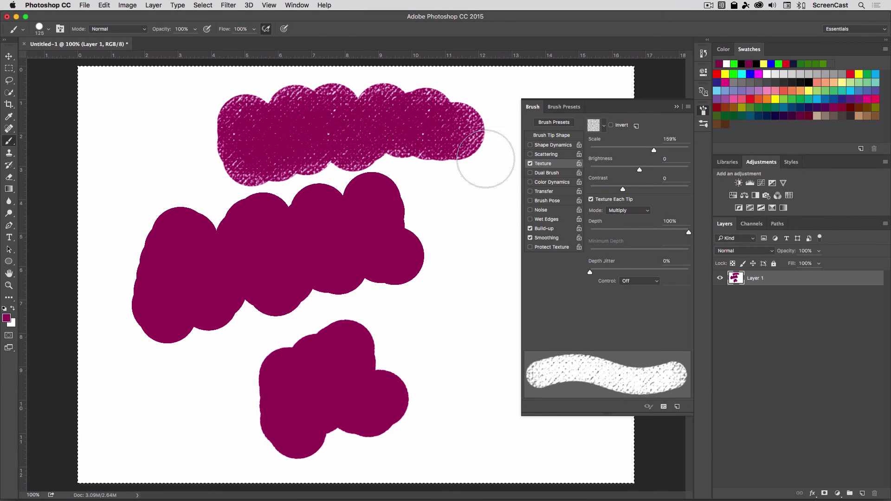
click(594, 126)
mouse_move(445, 279)
mouse_down()
mouse_move(463, 371)
mouse_move(471, 212)
mouse_up()
- Paint a cloud-textured stroke at lower left, then turn brush texture off
click(598, 126)
click(625, 165)
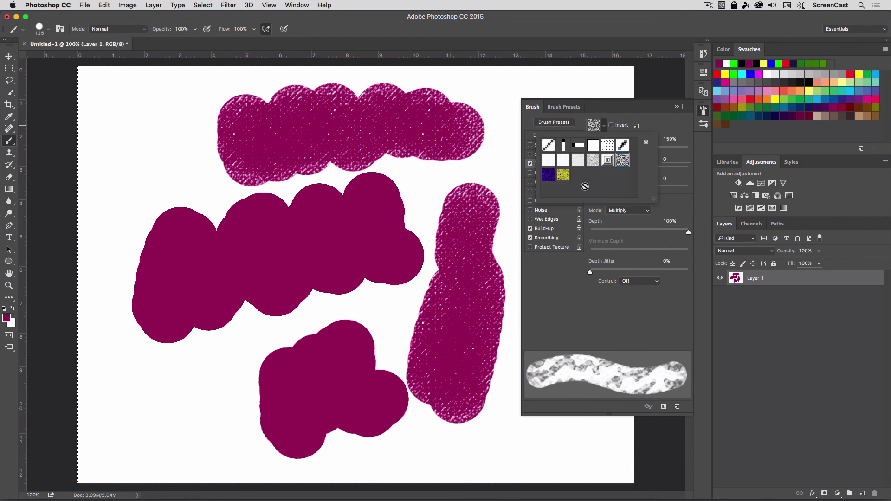
mouse_move(153, 422)
mouse_down()
mouse_move(212, 393)
mouse_move(315, 389)
mouse_up()
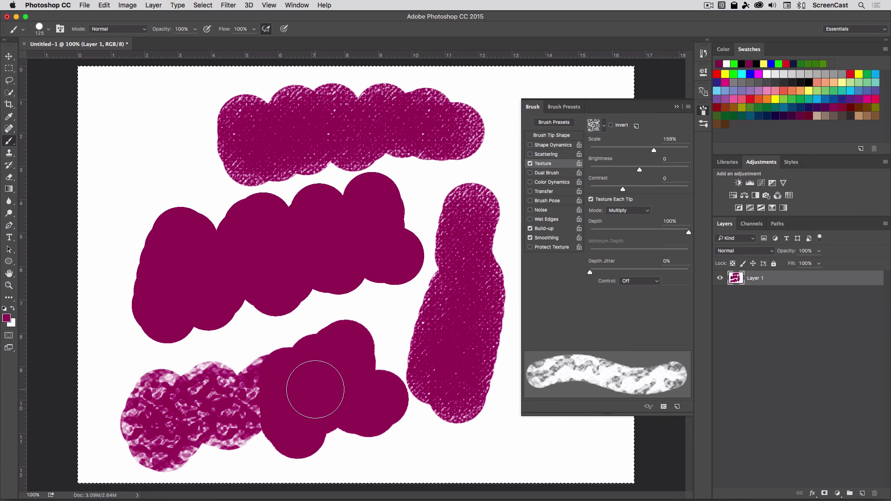
click(530, 165)
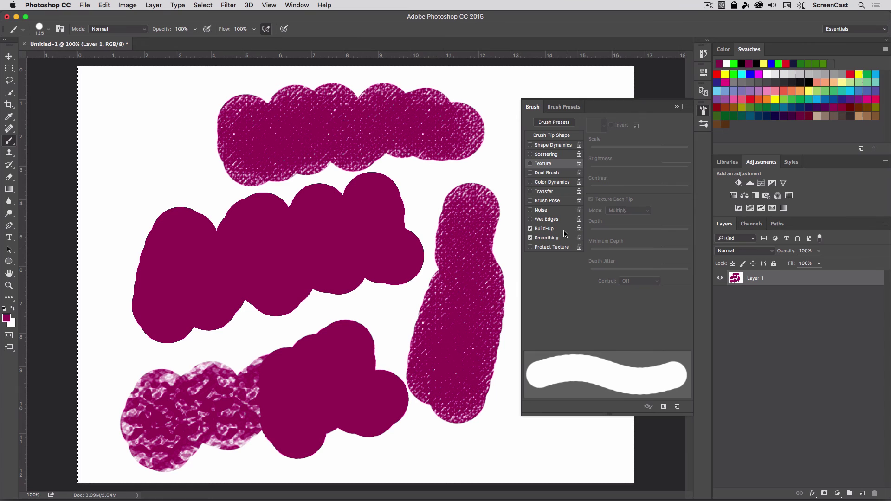
- Enable Color Dynamics with a green foreground, 22% hue jitter, 46% foreground/background jitter, and paint two strokes
click(557, 185)
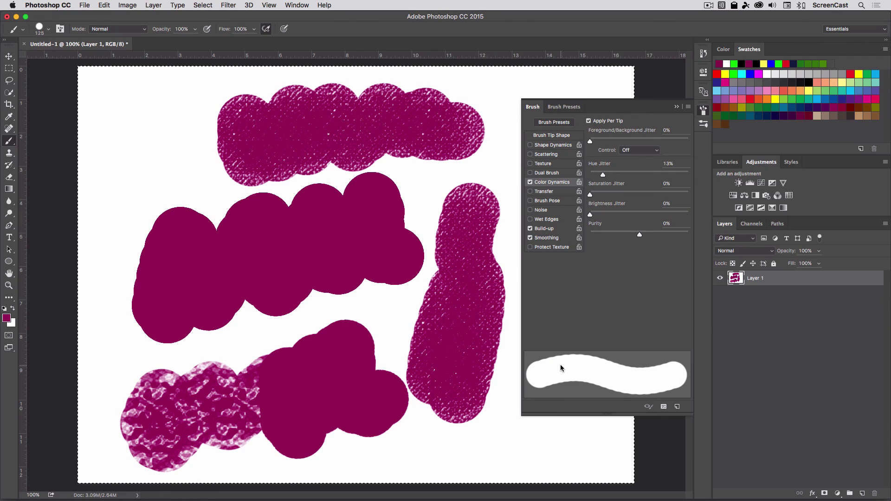
click(13, 310)
click(841, 85)
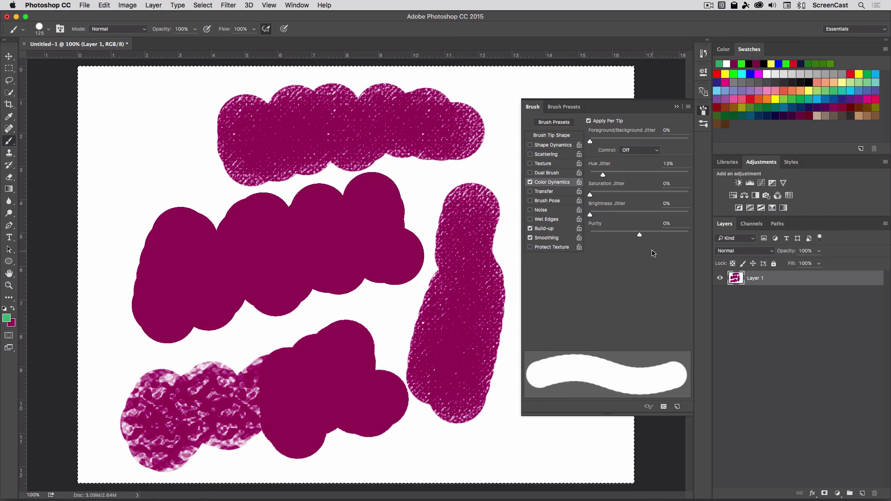
drag(603, 175, 612, 175)
drag(592, 141, 637, 142)
mouse_move(139, 188)
mouse_down()
mouse_move(238, 184)
mouse_move(347, 241)
mouse_move(364, 343)
mouse_move(414, 372)
mouse_move(445, 254)
mouse_move(426, 146)
mouse_move(464, 104)
mouse_up()
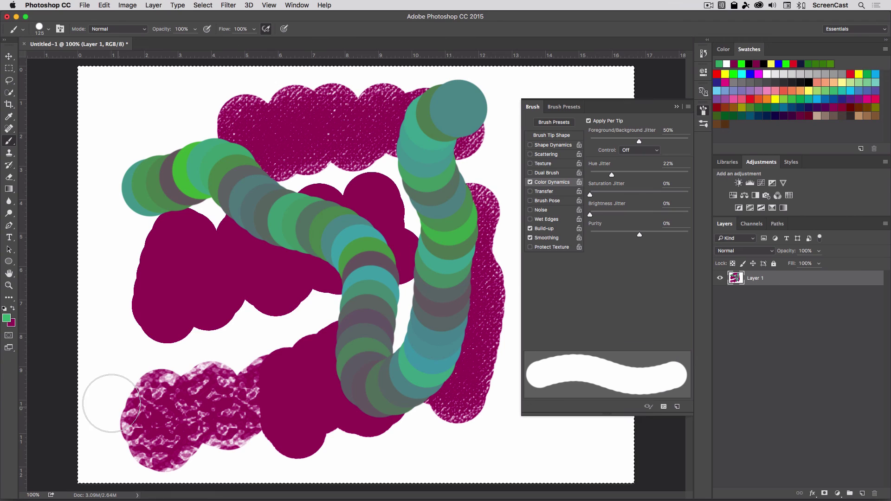
mouse_move(111, 403)
mouse_down()
mouse_move(181, 310)
mouse_move(260, 359)
mouse_move(351, 293)
mouse_move(438, 327)
mouse_move(478, 244)
mouse_move(369, 174)
mouse_move(194, 287)
mouse_move(84, 302)
mouse_up()
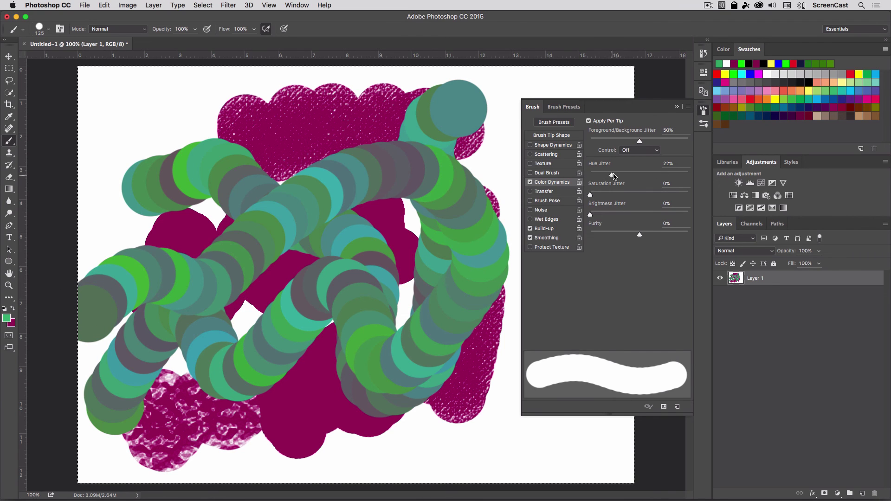
- Paint a multicoloured stroke at 79% hue and 93% foreground/background jitter, then reduce them to 5% and 35%
drag(613, 177, 668, 175)
drag(640, 141, 682, 141)
drag(133, 142, 455, 152)
drag(680, 143, 625, 142)
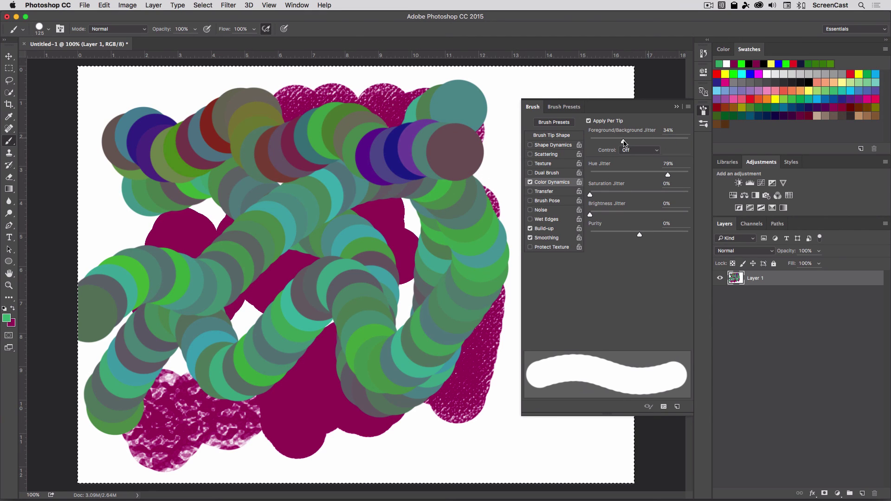
drag(668, 175, 593, 177)
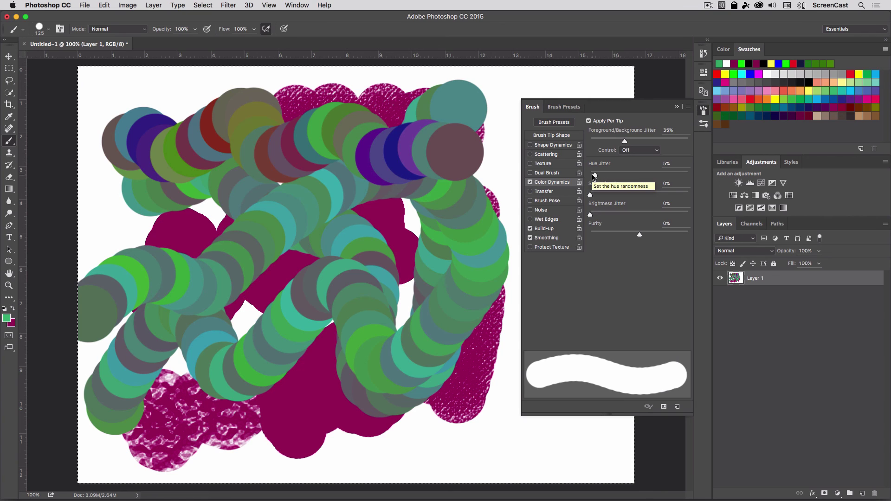
- Collapse and reopen the Brush panel and view the Brush Tip Shape settings
click(703, 110)
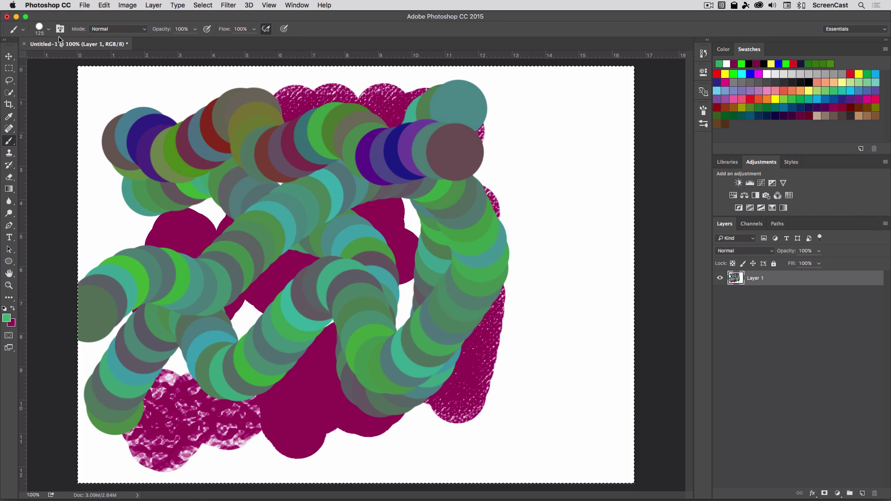
click(702, 110)
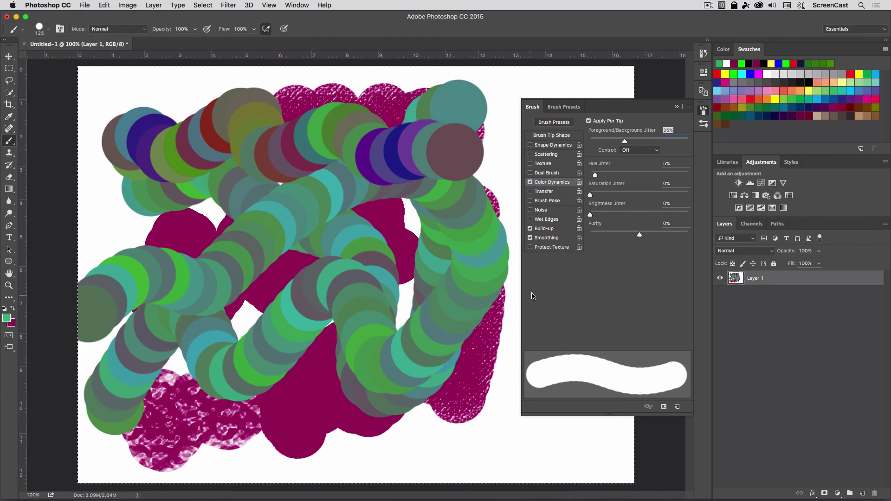
click(562, 136)
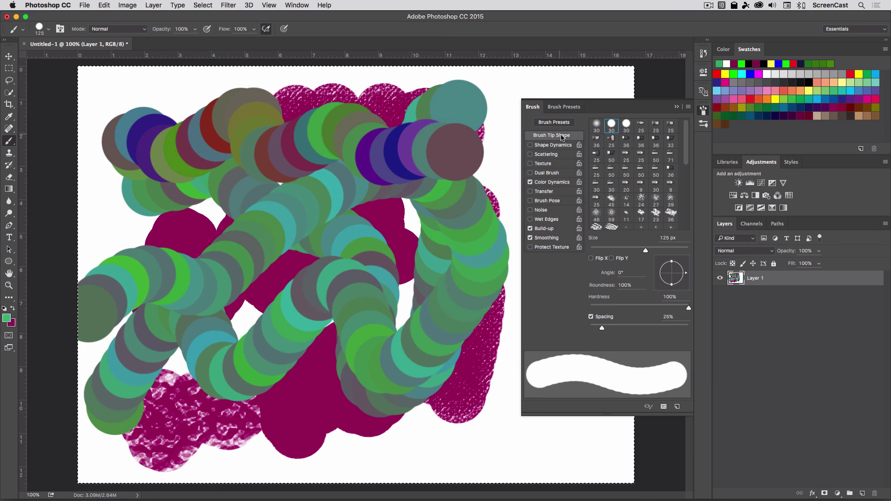